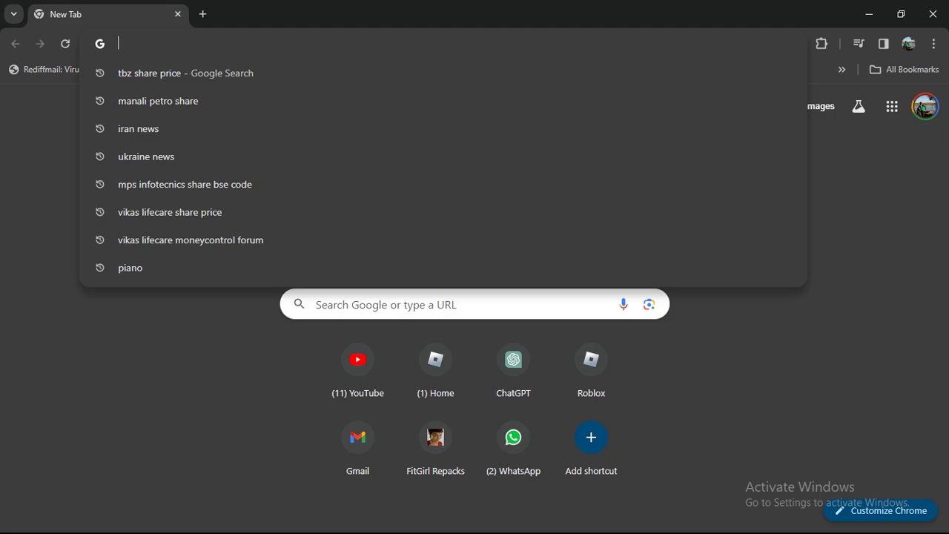
Open the Roblox Creator Hub Creations dashboard from the autocompleted 'cre' address.
text(cre)
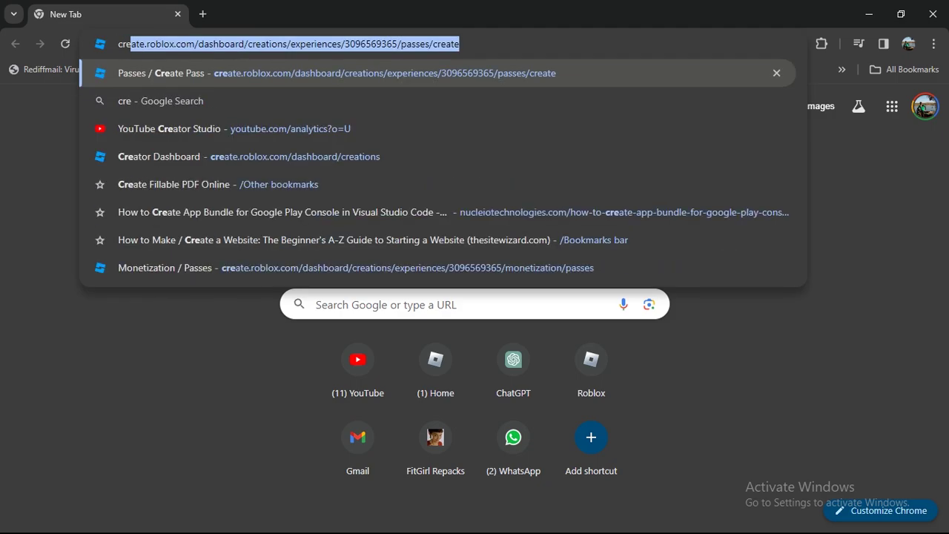
key(Return)
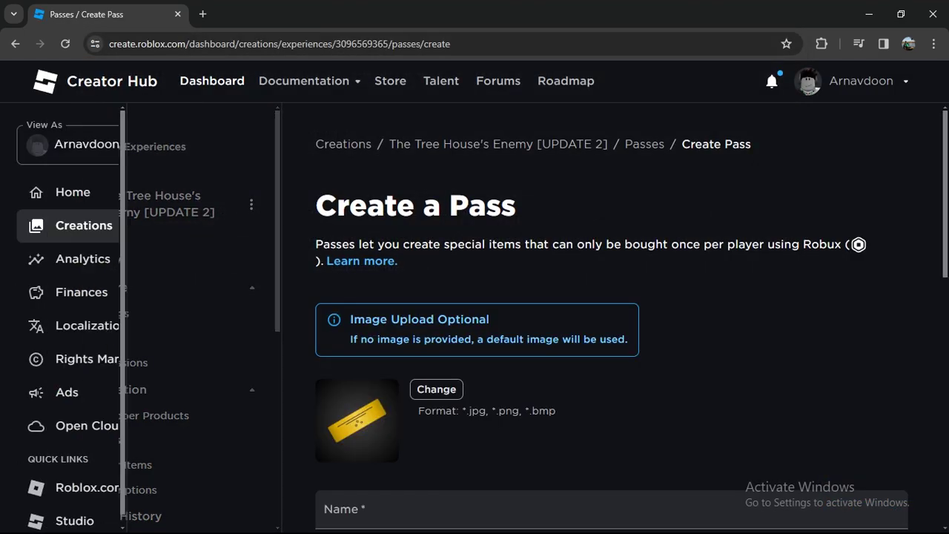
click(22, 225)
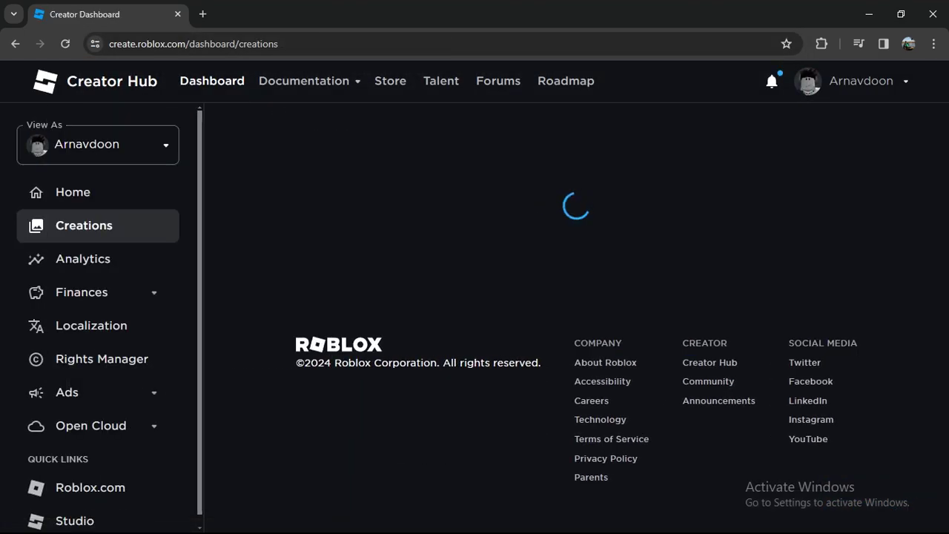
Go to the Creator Hub home page, then the full Creations list.
click(73, 192)
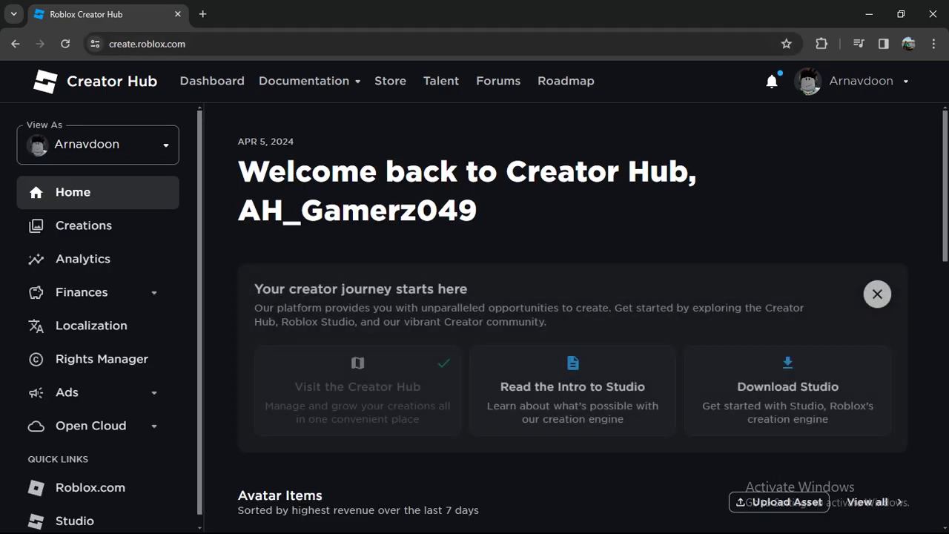
scroll(572, 326, down, 2)
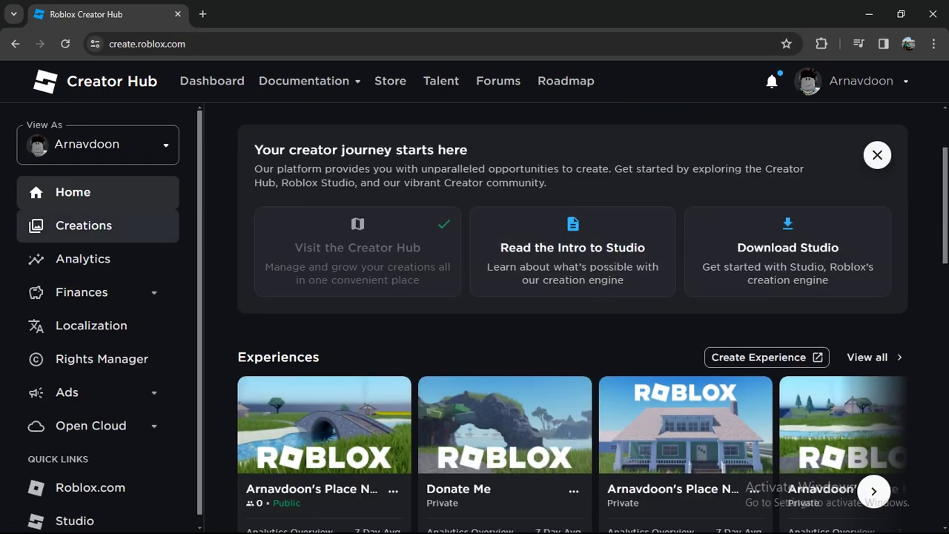
click(84, 225)
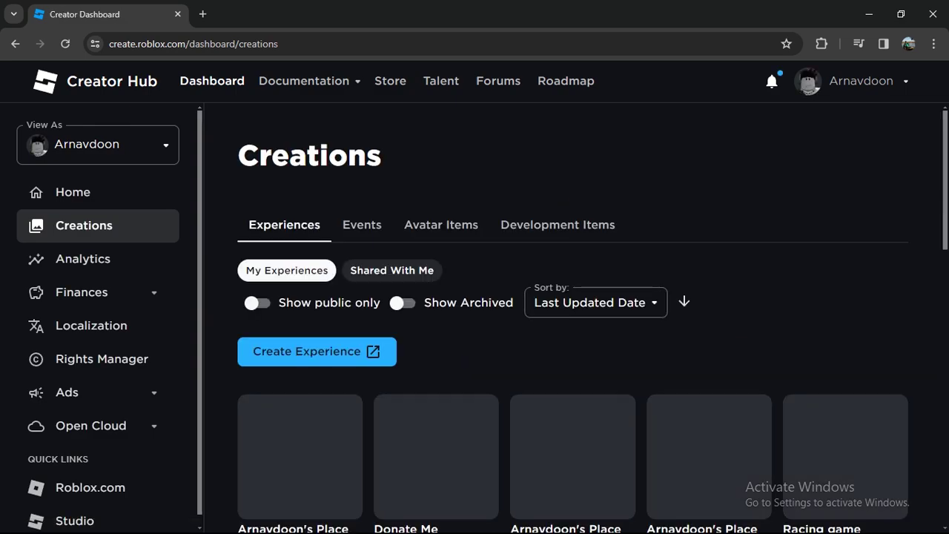
Browse the experiences grid and open the Insane Stairs experience.
scroll(436, 318, down, 2)
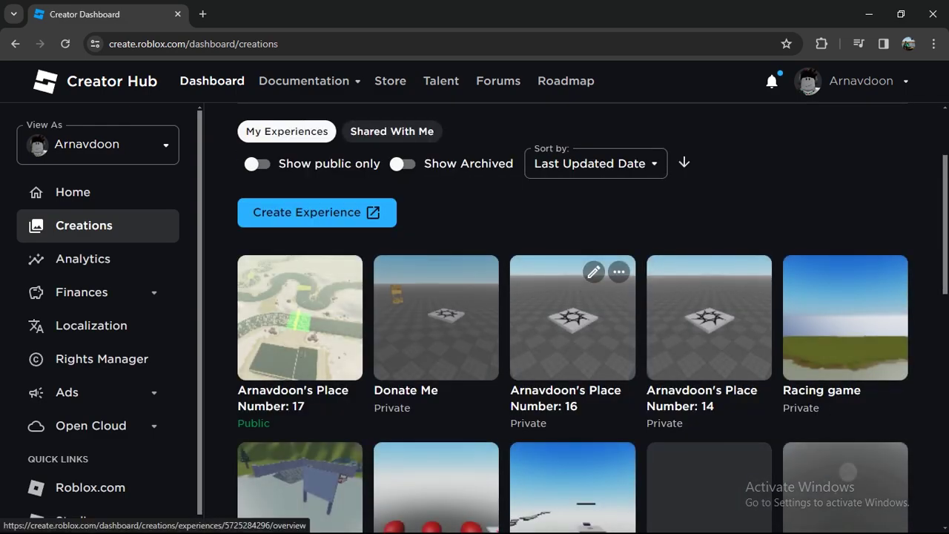
scroll(570, 319, down, 2)
scroll(435, 297, down, 1)
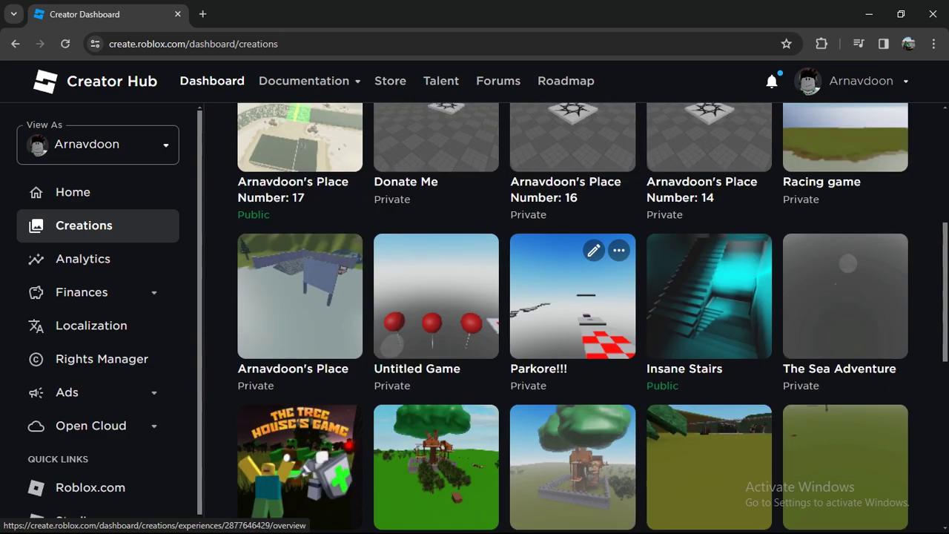
scroll(435, 297, down, 2)
scroll(436, 297, down, 3)
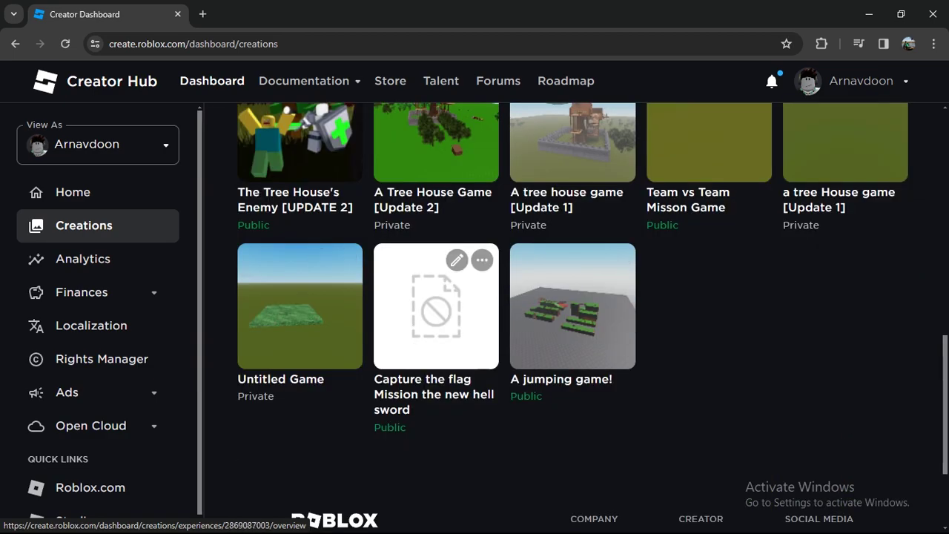
scroll(570, 311, up, 1)
scroll(571, 311, up, 2)
scroll(571, 312, up, 1)
scroll(571, 237, up, 1)
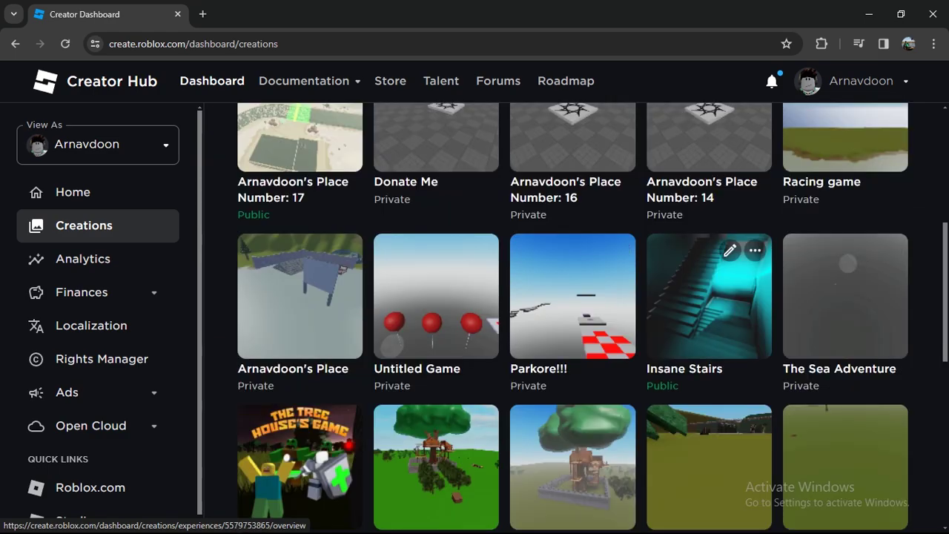
click(709, 296)
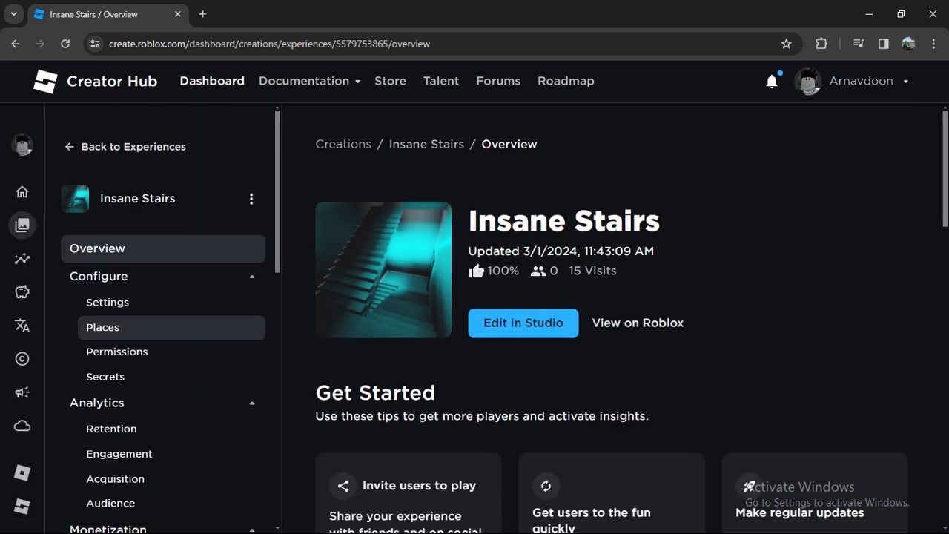
Open Insane Stairs' Monetization Passes page, showing the 40-Robux VIP pass.
scroll(133, 340, down, 2)
scroll(133, 341, down, 1)
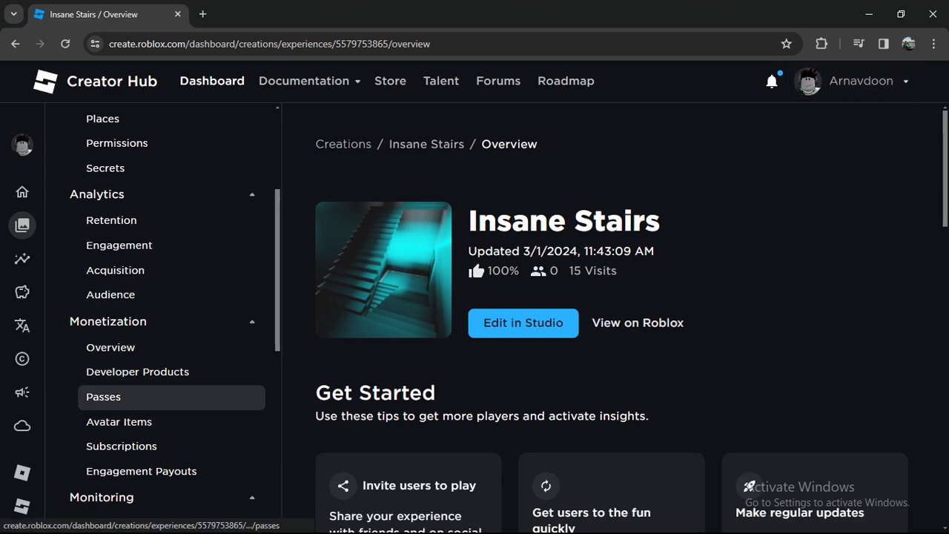
click(103, 397)
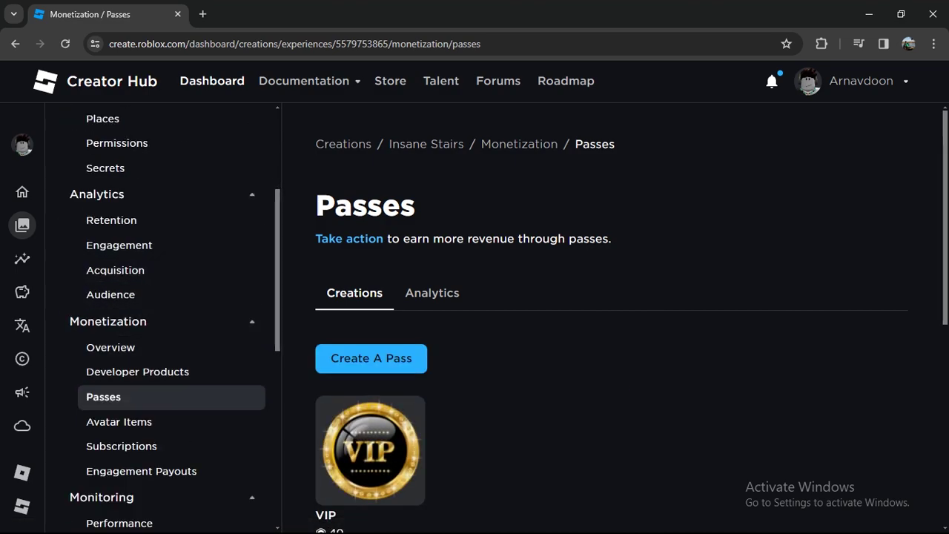
scroll(615, 318, down, 1)
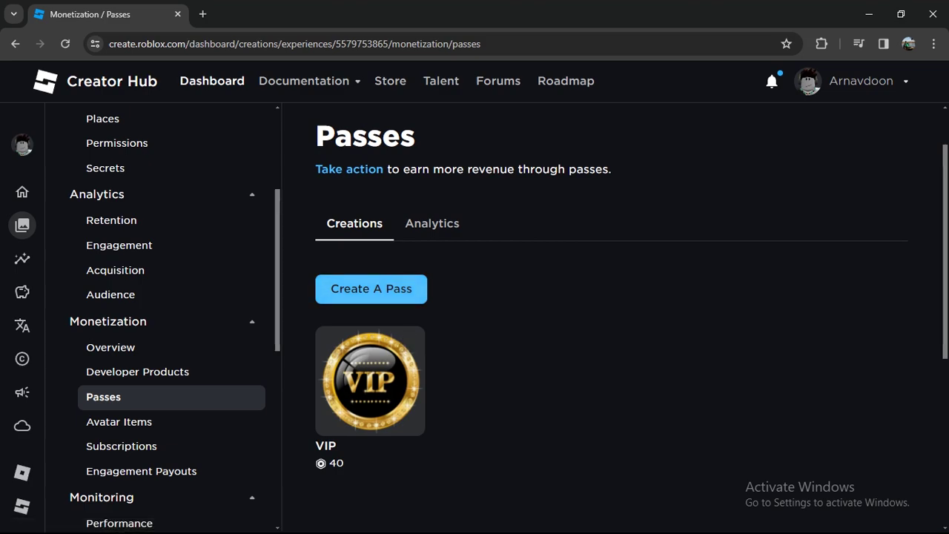
Create an offsale pass named 'PLS DONATE ME' and open its settings page.
click(371, 288)
scroll(370, 288, down, 1)
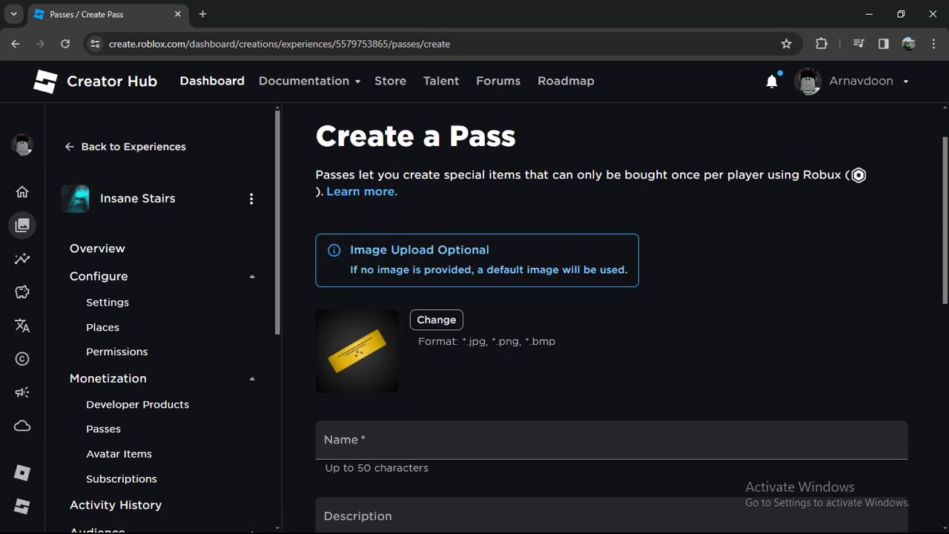
scroll(371, 288, down, 1)
click(519, 374)
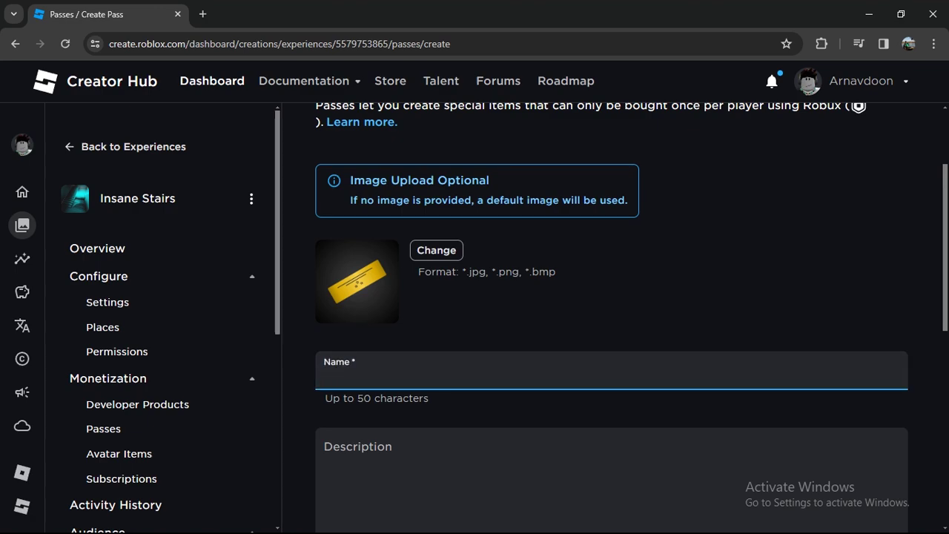
text(PLS DON)
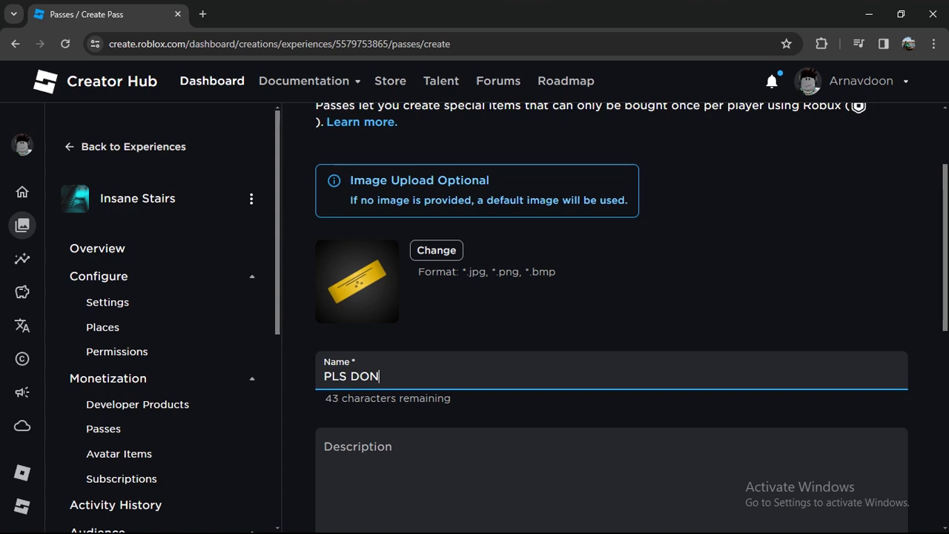
text(ATE ME)
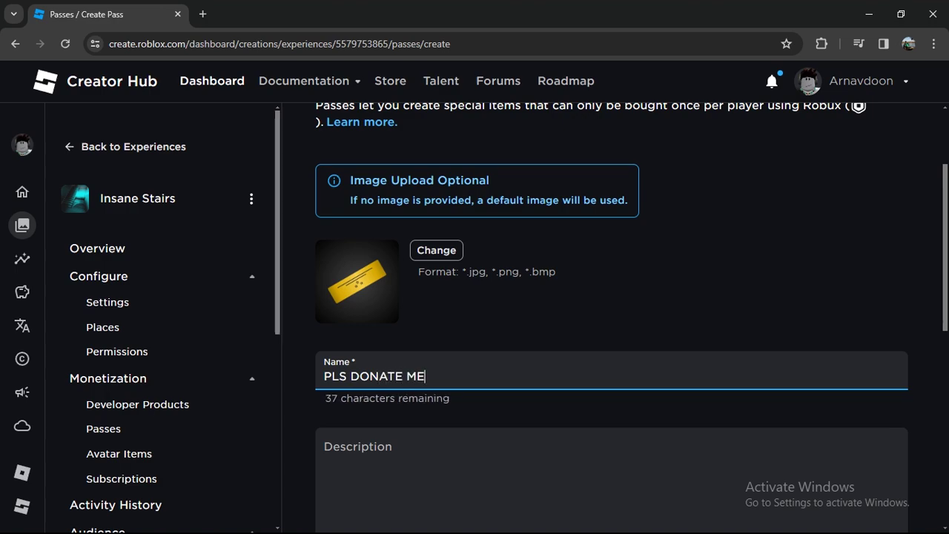
scroll(611, 318, down, 3)
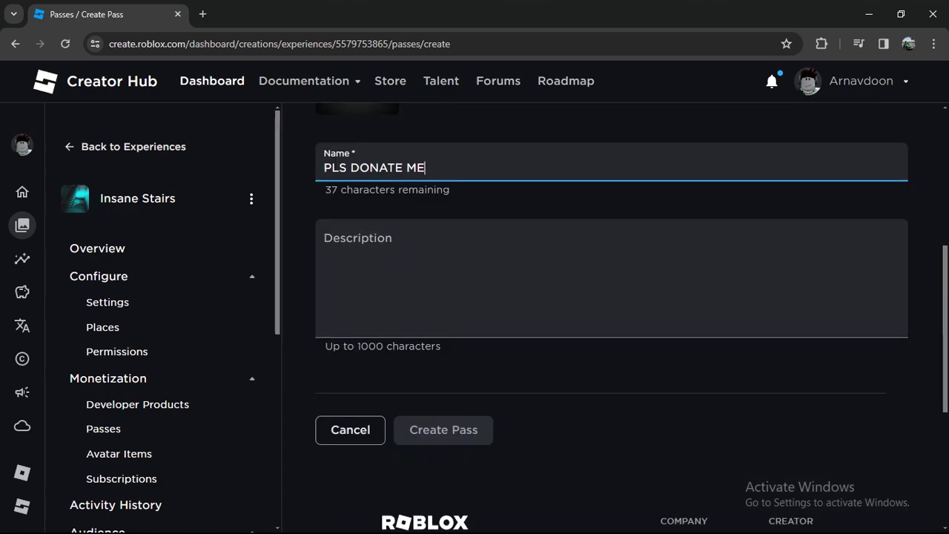
click(440, 430)
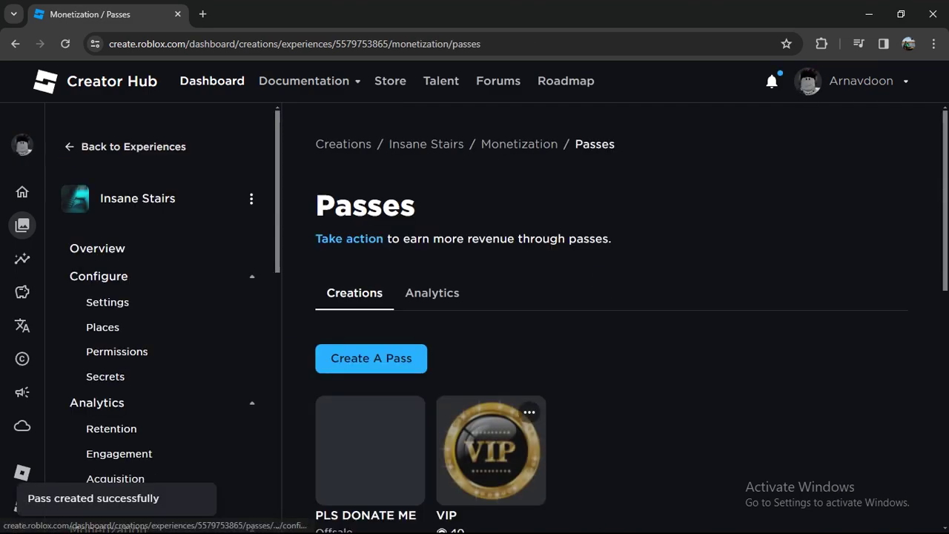
scroll(490, 311, down, 2)
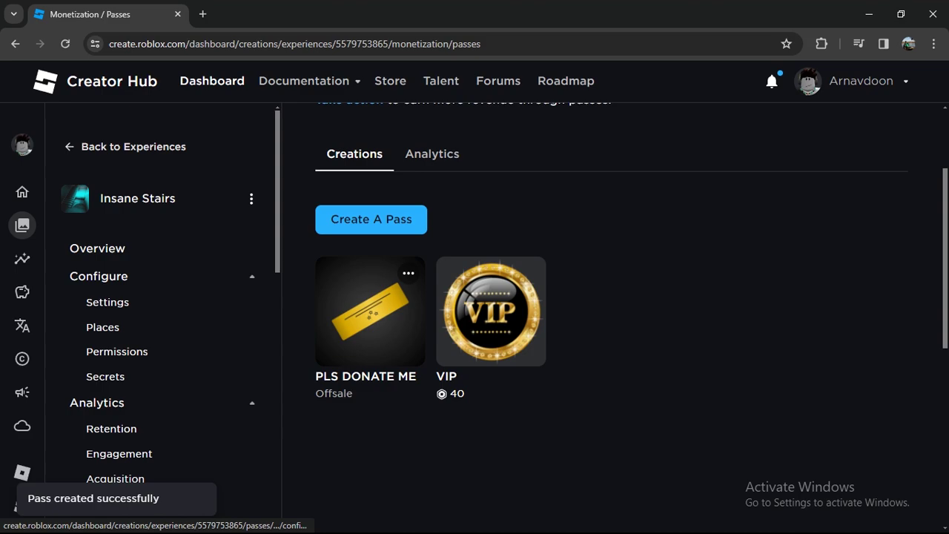
click(370, 312)
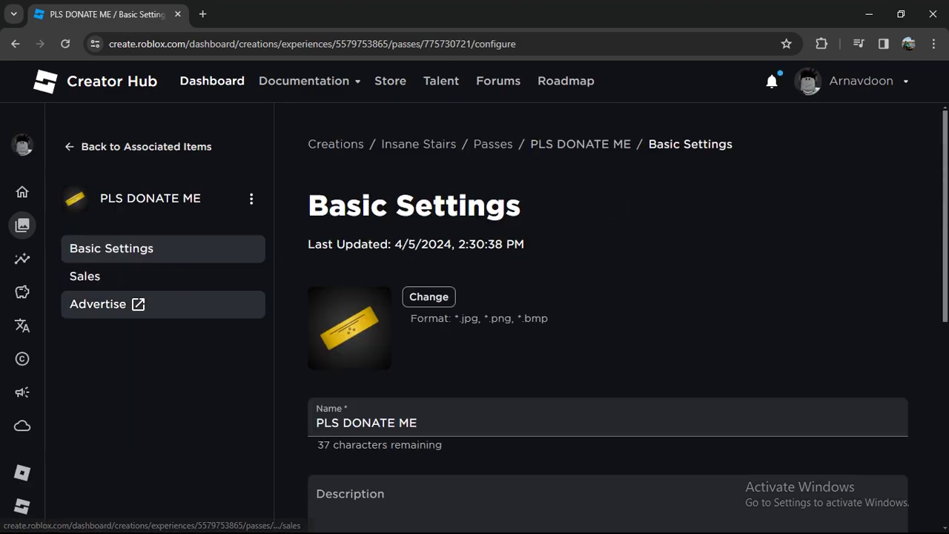
Put the PLS DONATE ME pass on sale and try trial price values.
click(85, 276)
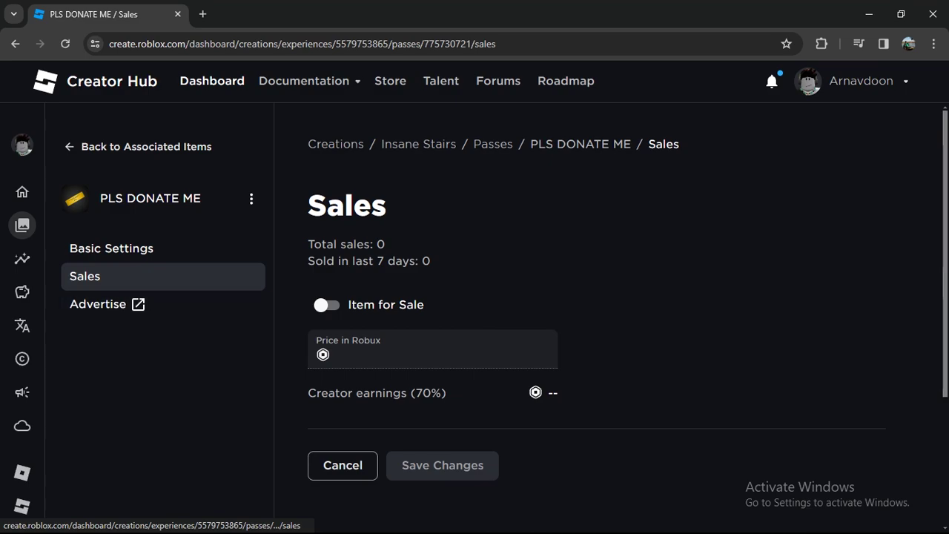
click(326, 304)
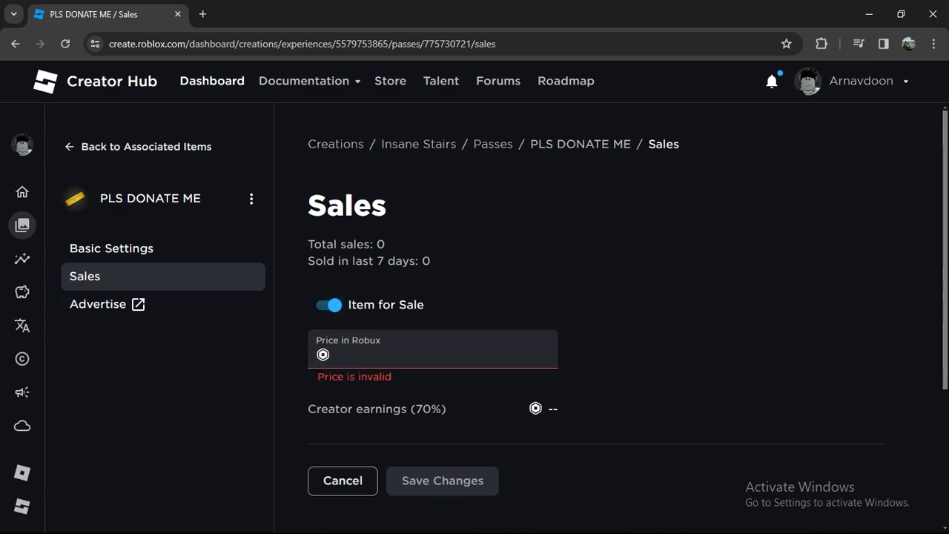
click(415, 355)
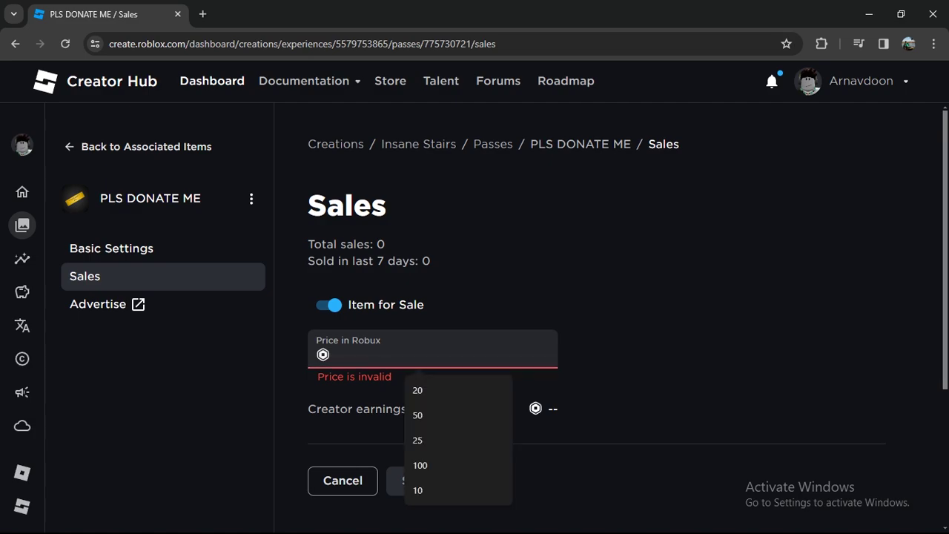
text(2)
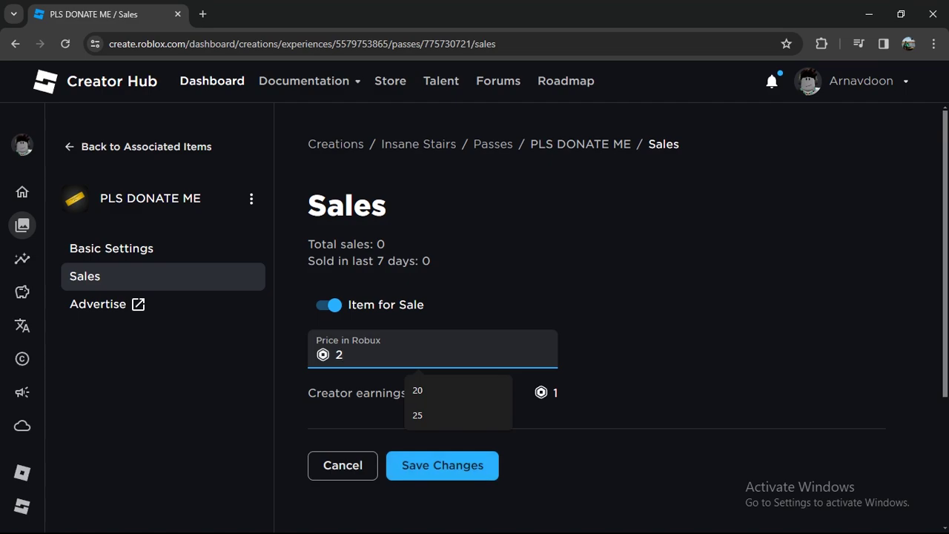
key(BackSpace)
text(4)
key(BackSpace)
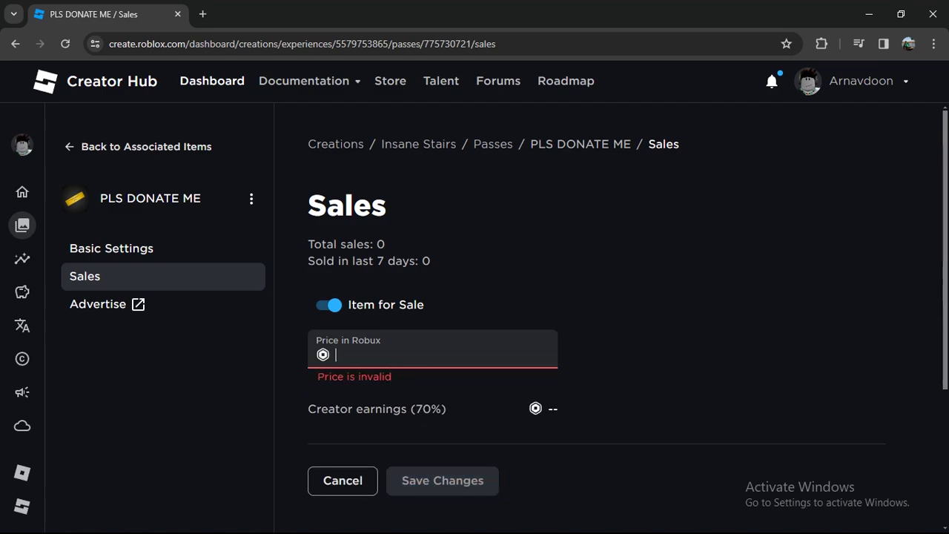
text(1)
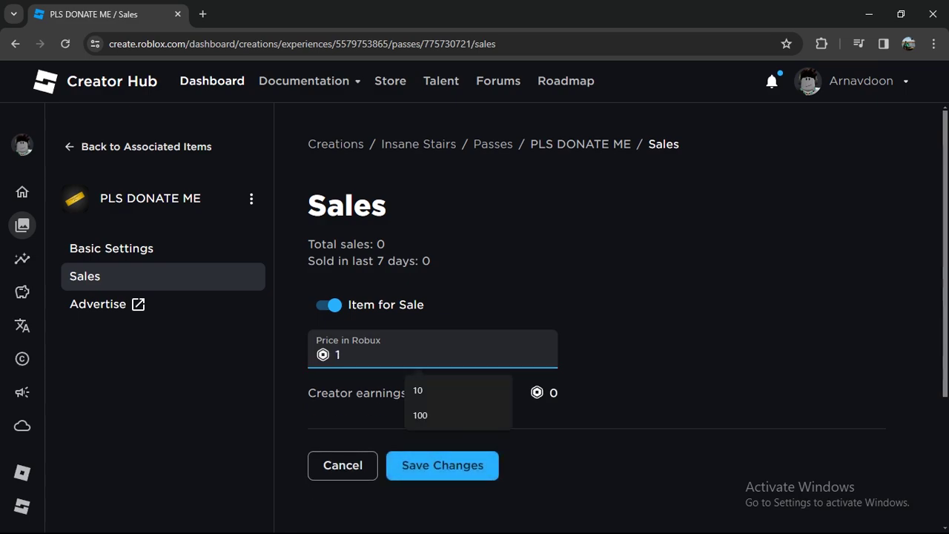
double_click(553, 393)
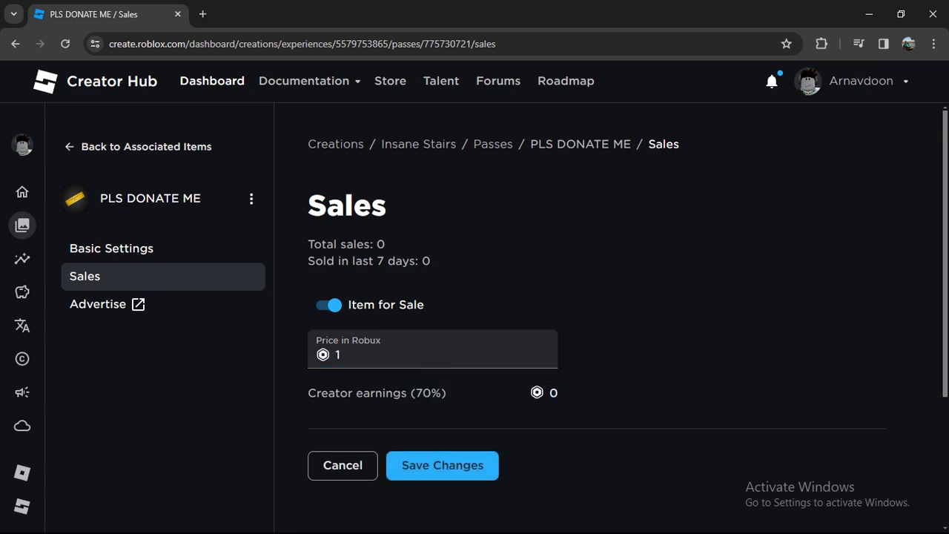
Replace the trial price of 10 with 1500 Robux and save the pass.
key(shift+Tab)
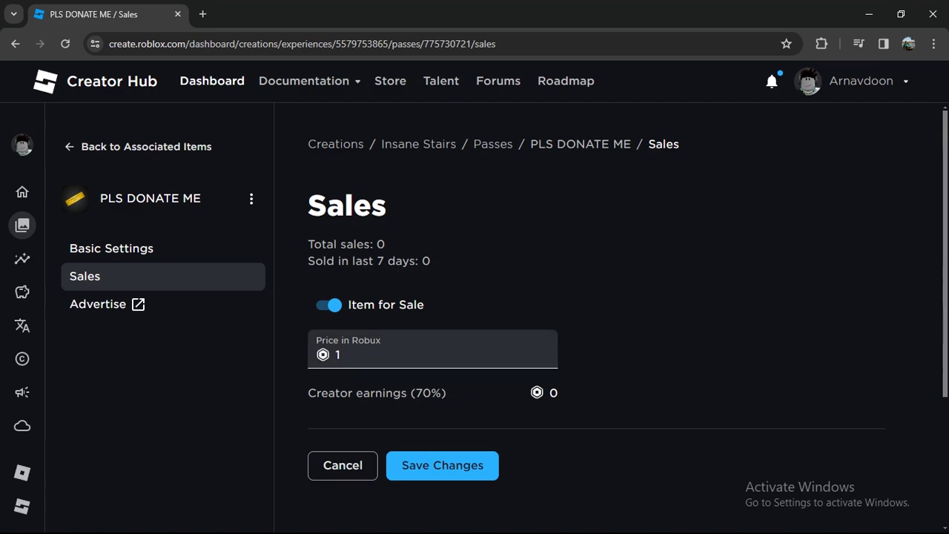
text(2)
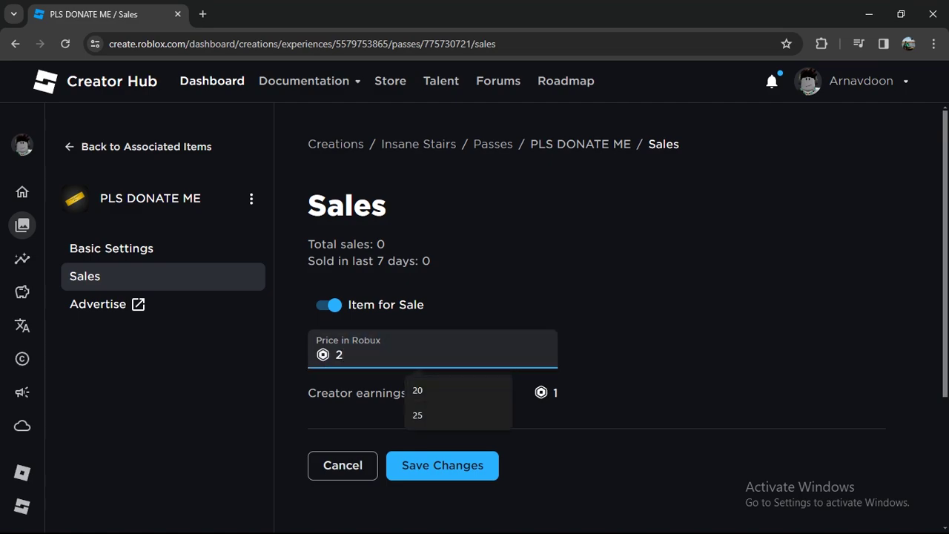
key(BackSpace)
text(1)
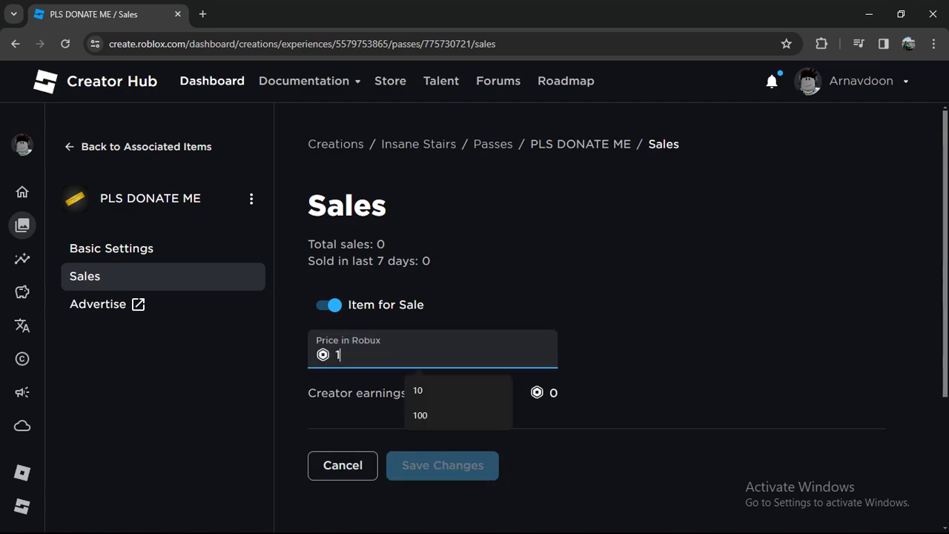
text(0)
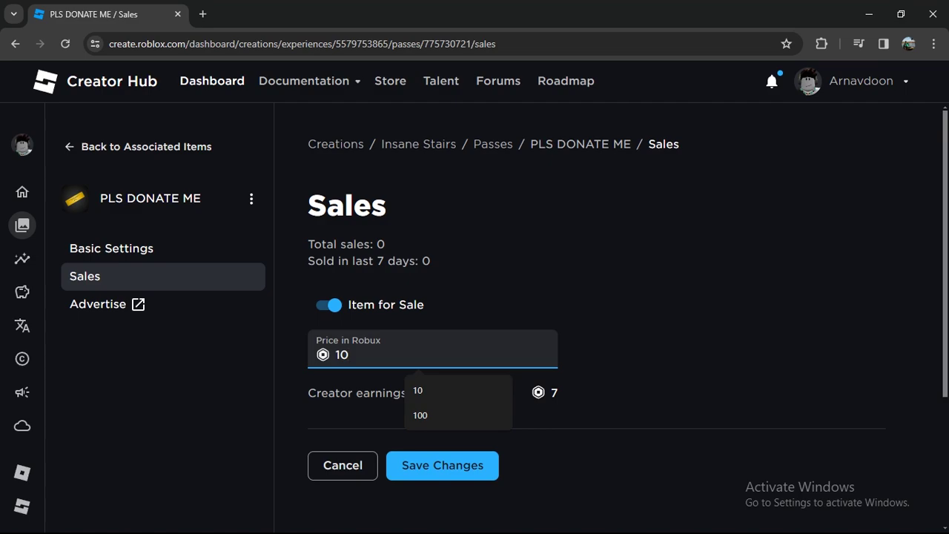
key(Tab)
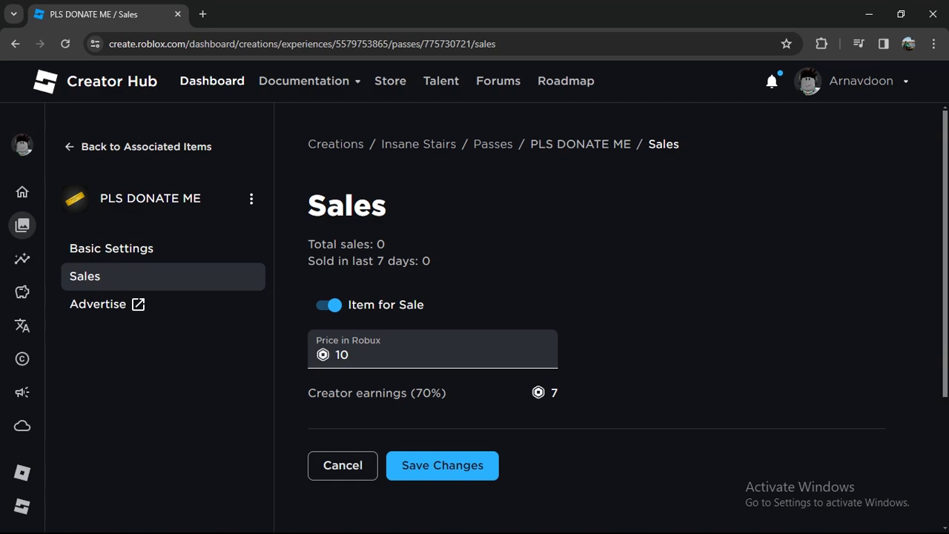
key(shift+Tab)
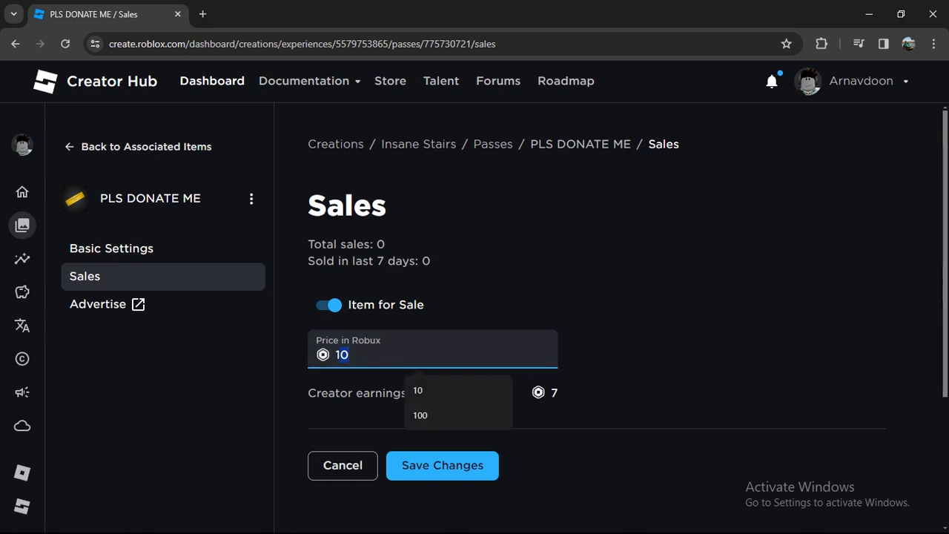
key(Tab)
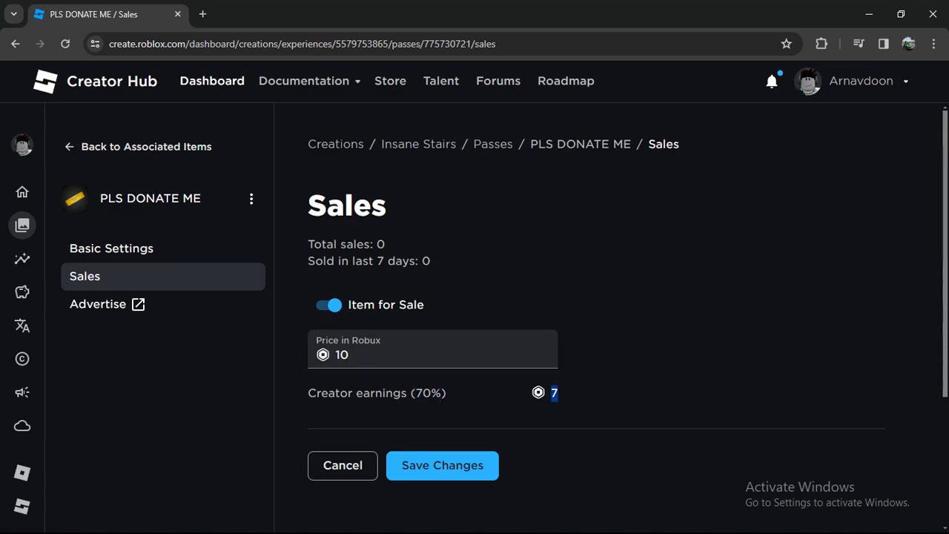
double_click(341, 355)
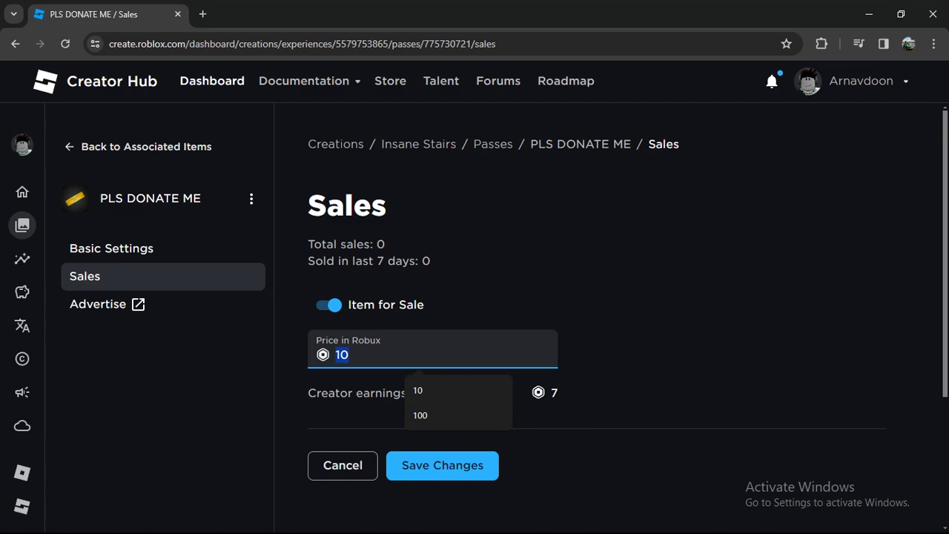
text(1500)
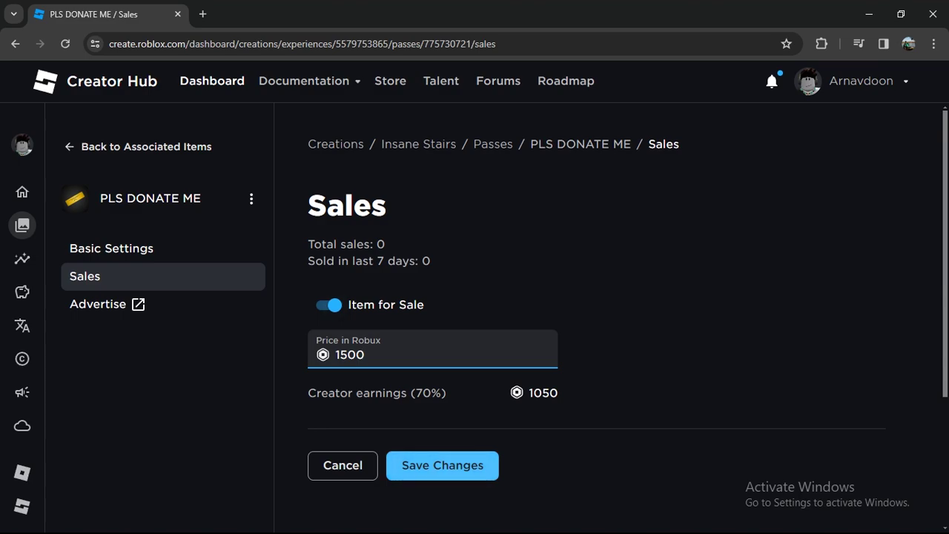
click(442, 465)
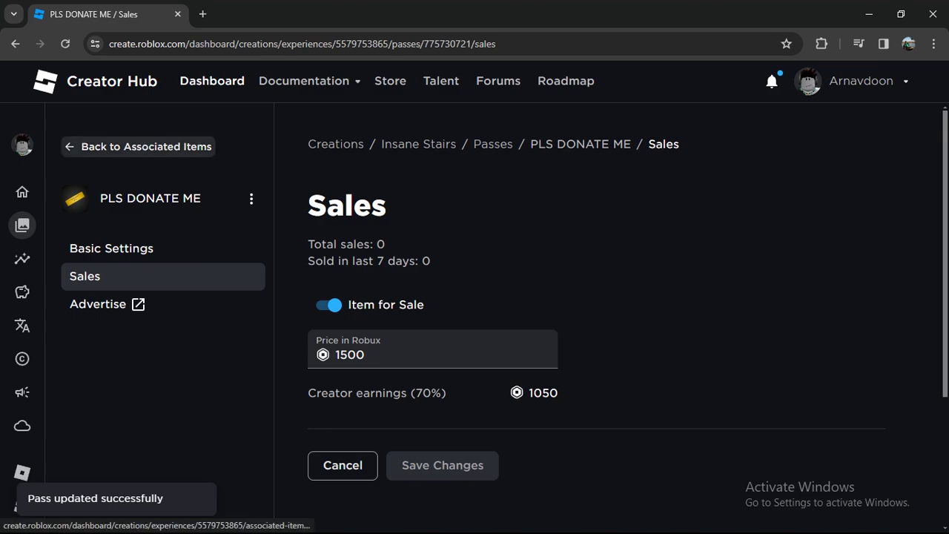
Return to the Insane Stairs passes list and open a new browser tab.
click(139, 146)
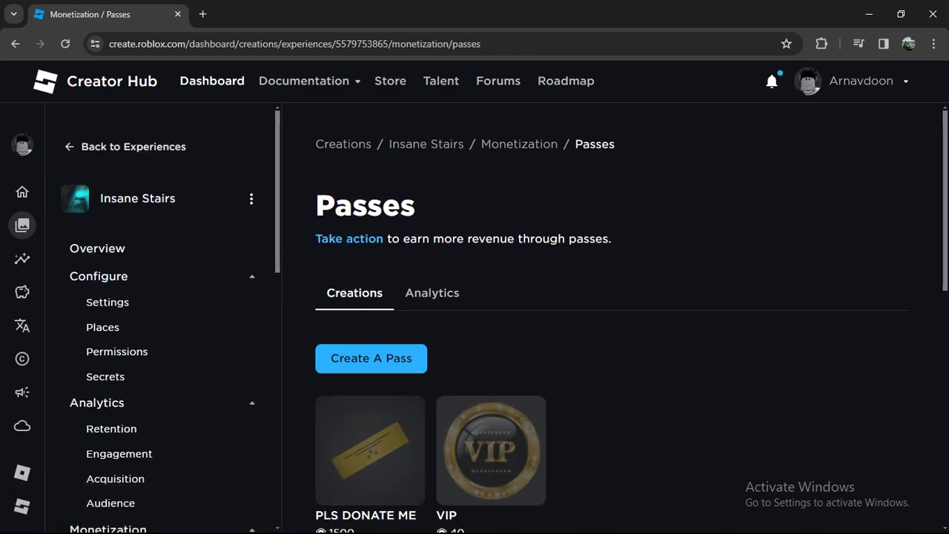
scroll(371, 371, down, 1)
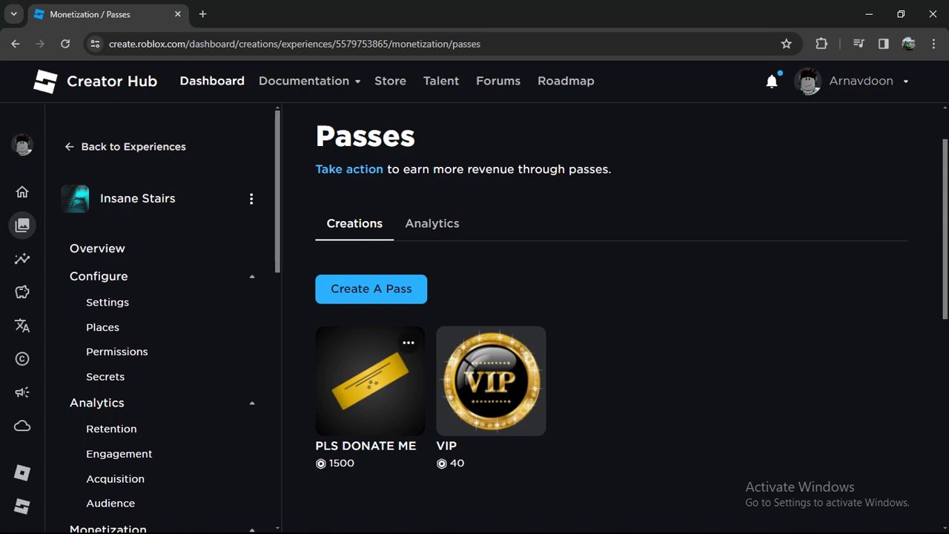
click(202, 14)
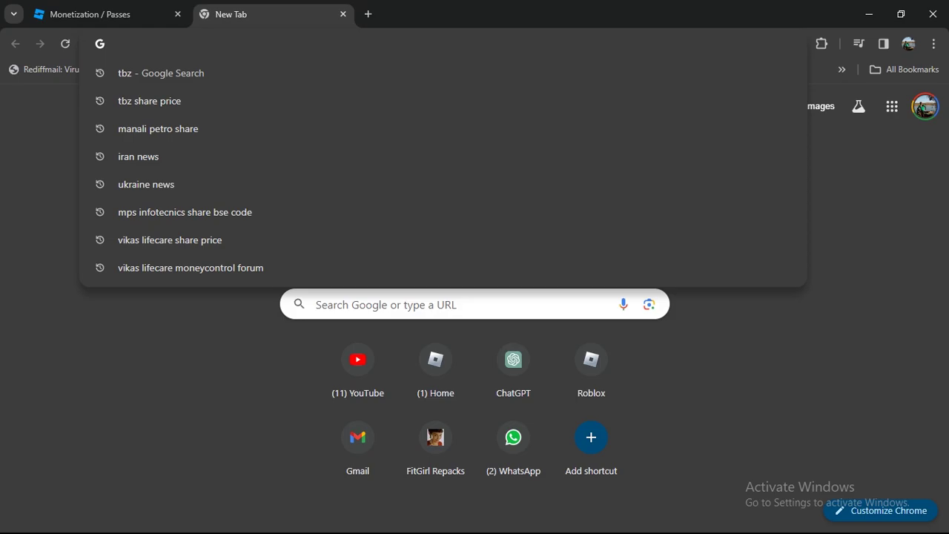
Launch PLS DONATE from the Roblox home page's Continue row, dismissing the download prompt.
text(rob)
key(Return)
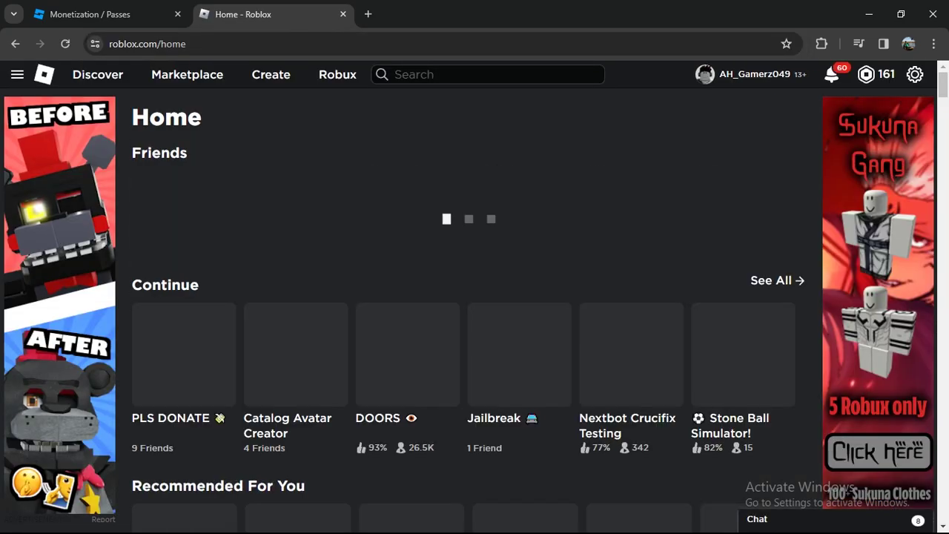
scroll(469, 296, down, 1)
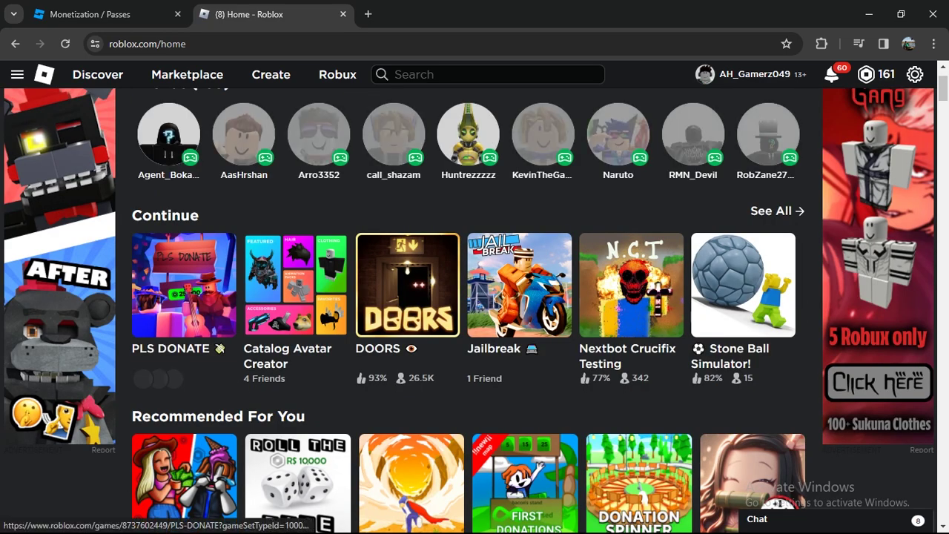
click(191, 295)
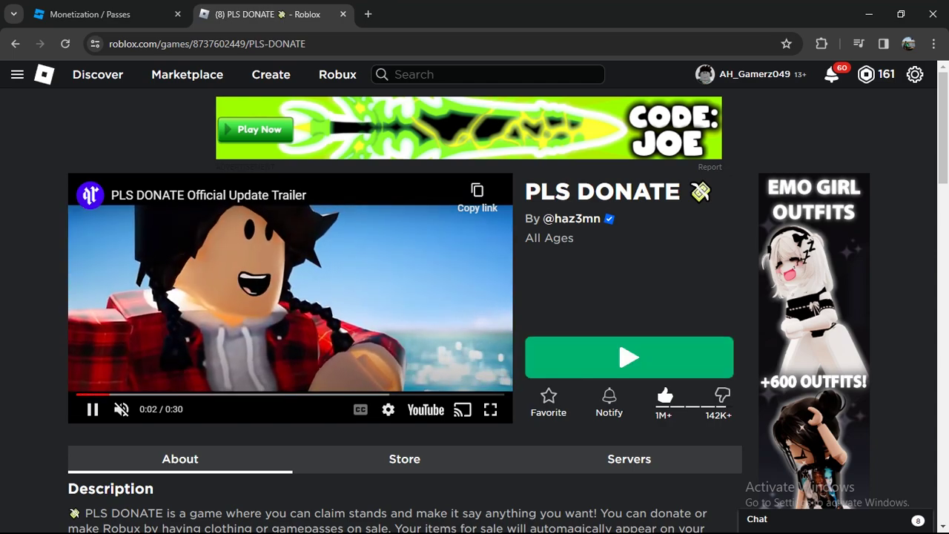
click(629, 357)
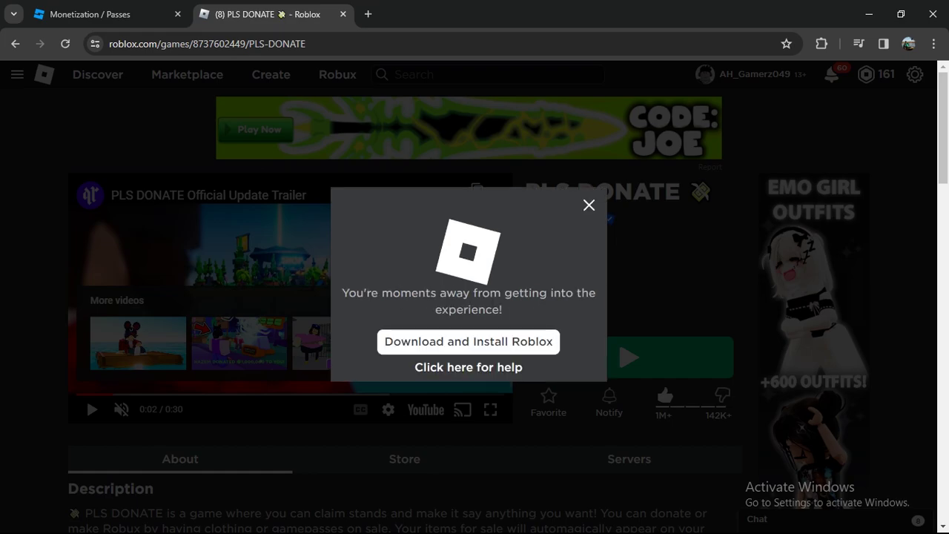
key(Escape)
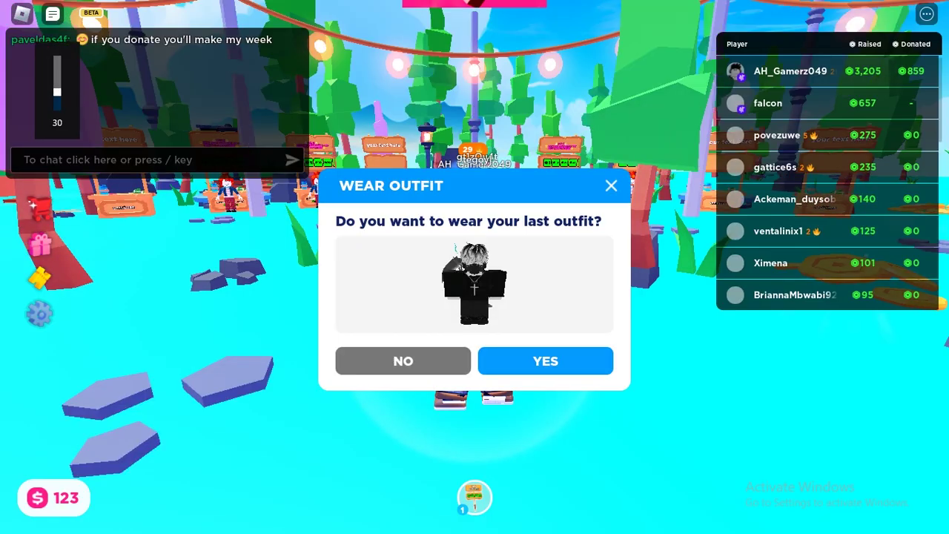
Dismiss the outfit prompt, walk to an empty booth and claim it.
click(545, 360)
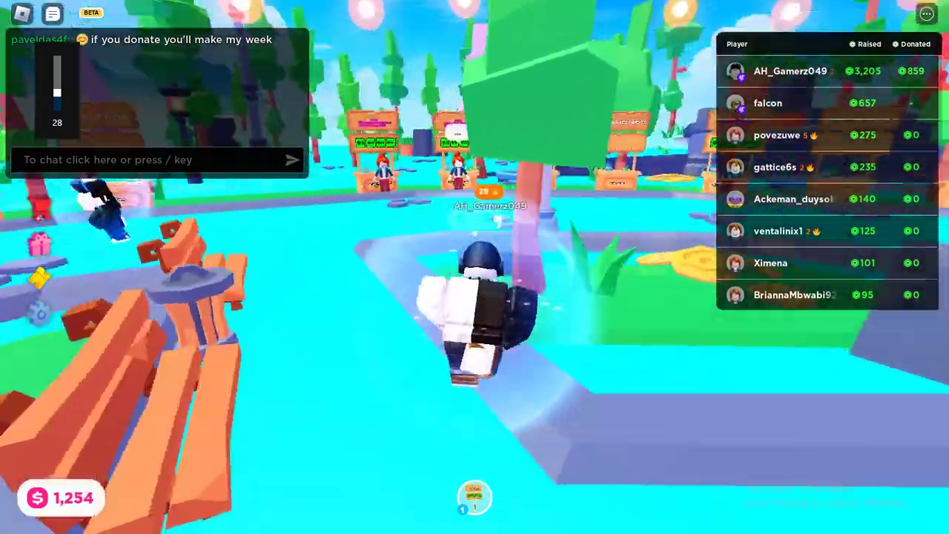
key(w)
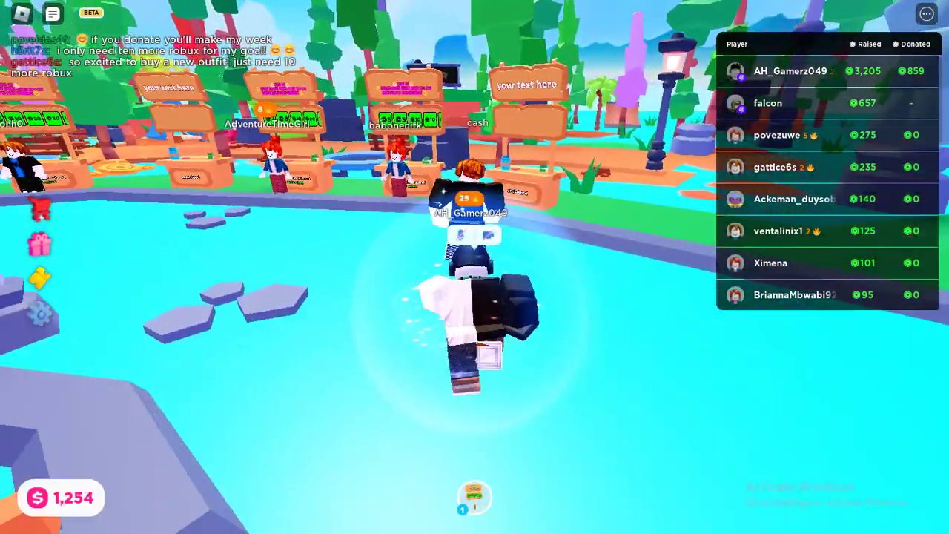
key(w)
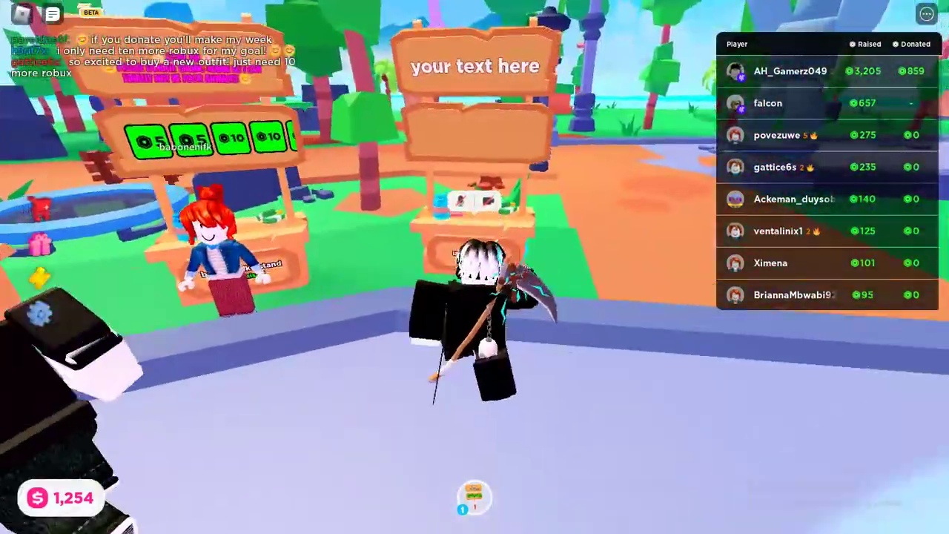
key(w)
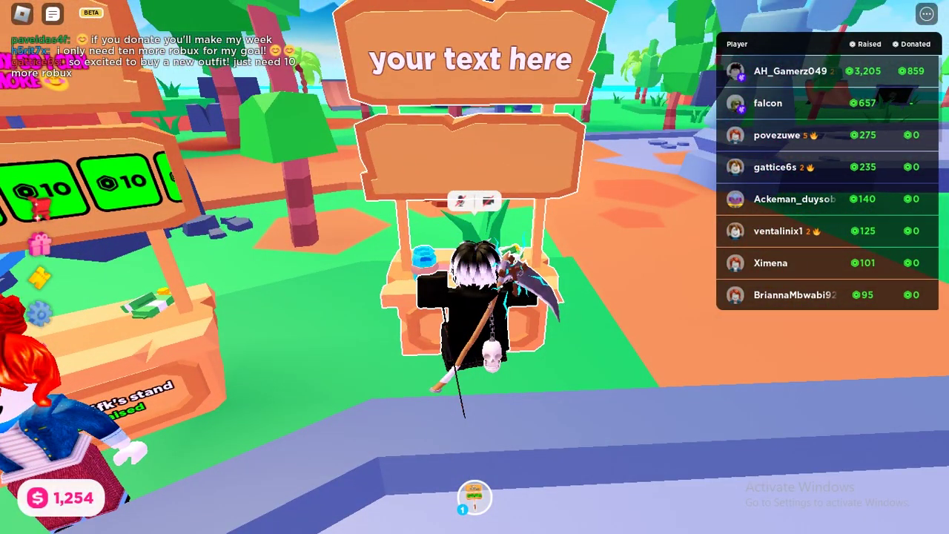
key(e)
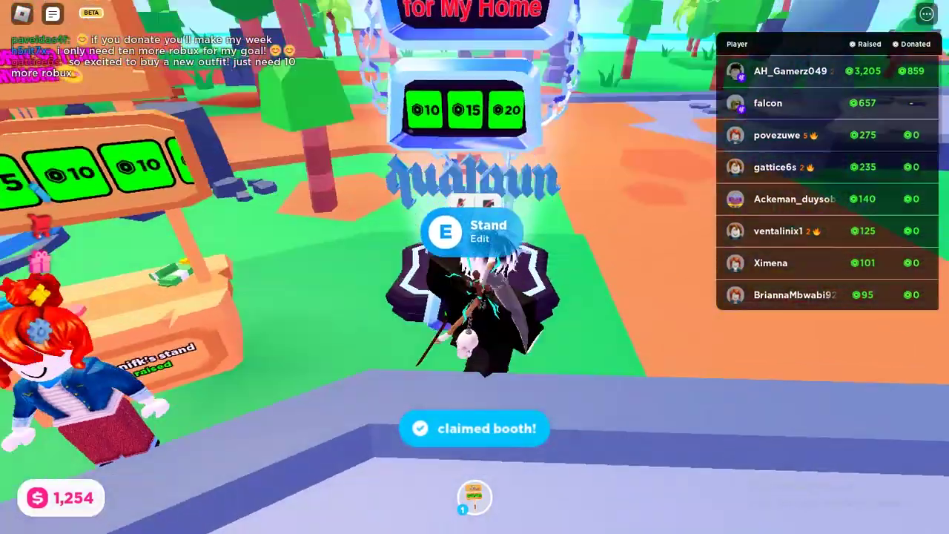
Check the Game Shop and the booth's 'Saving Robux for My Home' sign text.
click(49, 236)
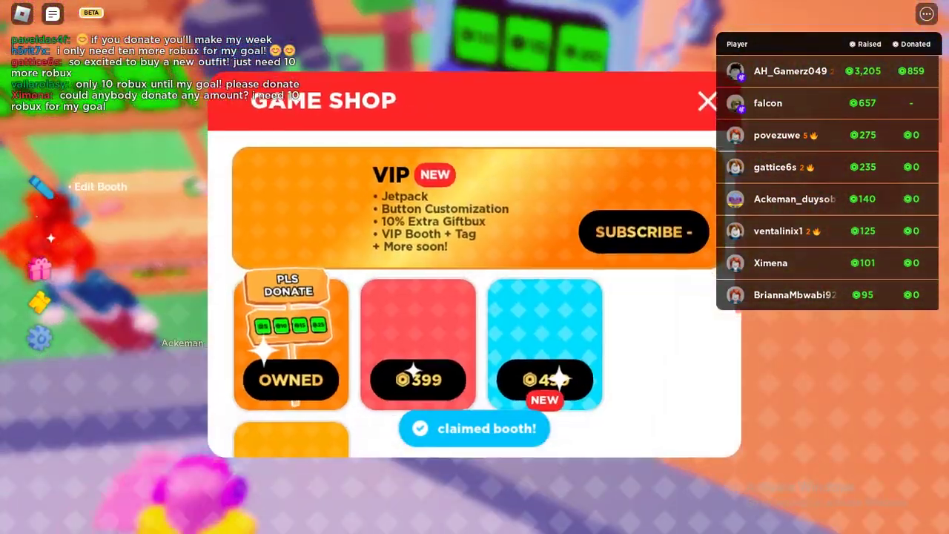
scroll(474, 334, down, 3)
click(706, 101)
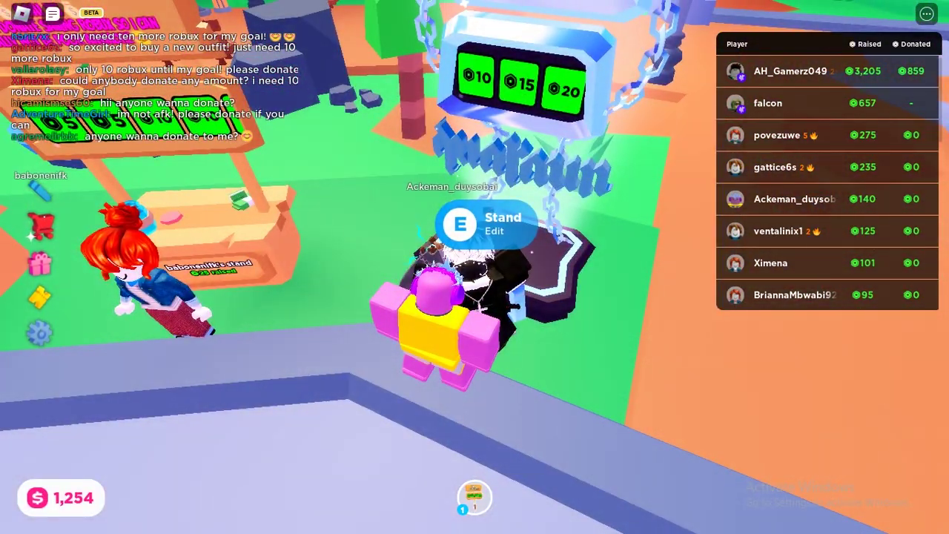
key(e)
click(672, 237)
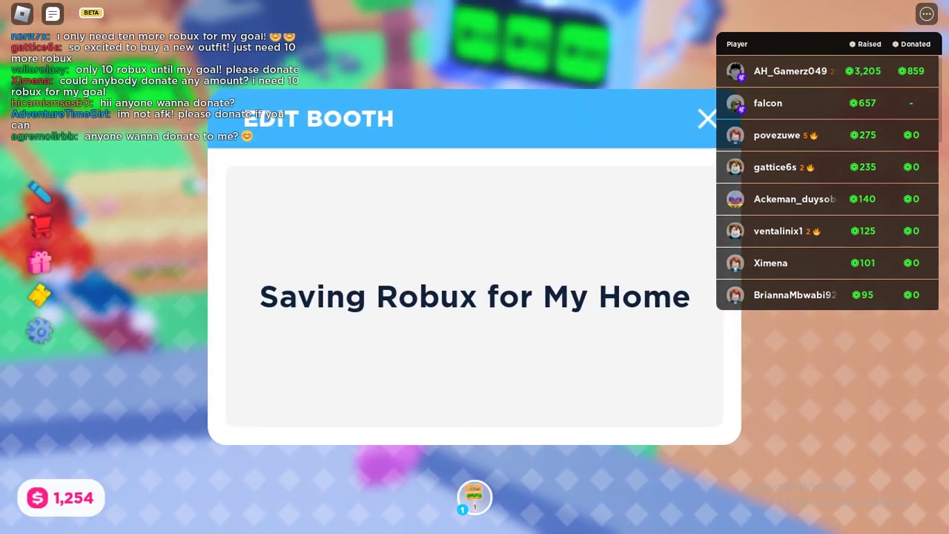
key(Return)
click(705, 116)
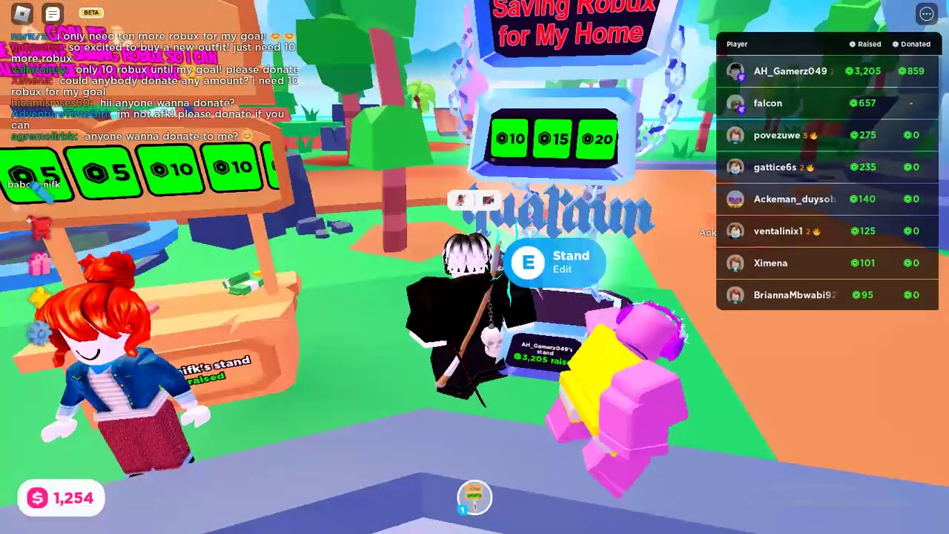
key(w)
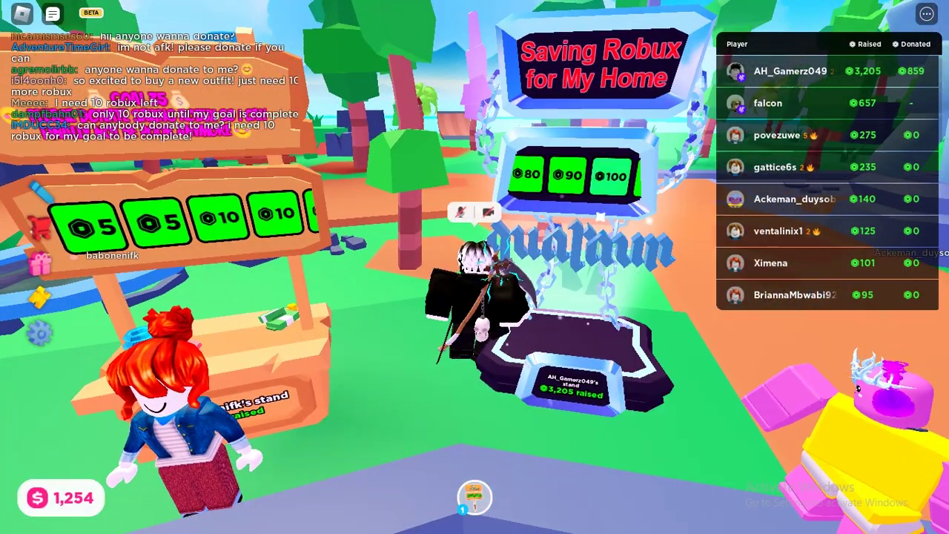
Step onto the booth to see the 1,500-Robux PLS DONATE ME button, then open Edit Booth.
key(w)
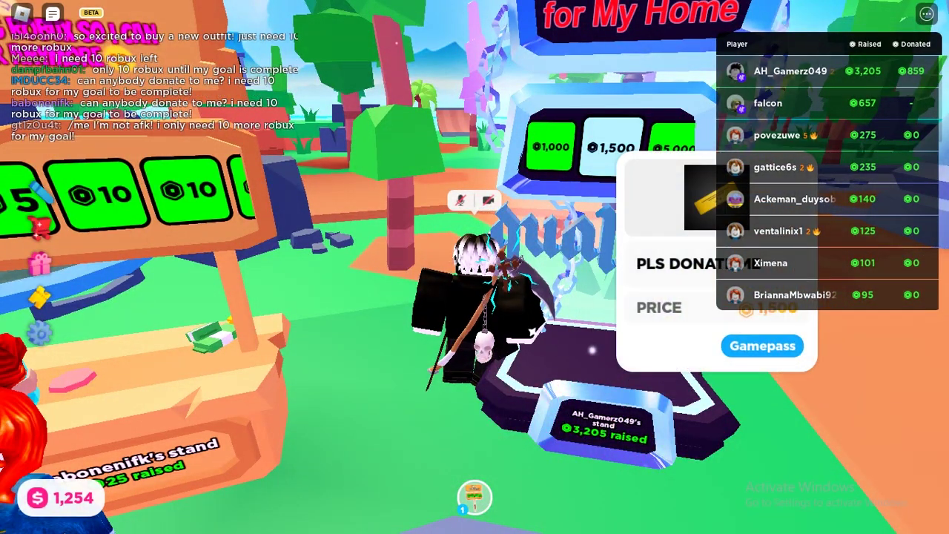
key(w)
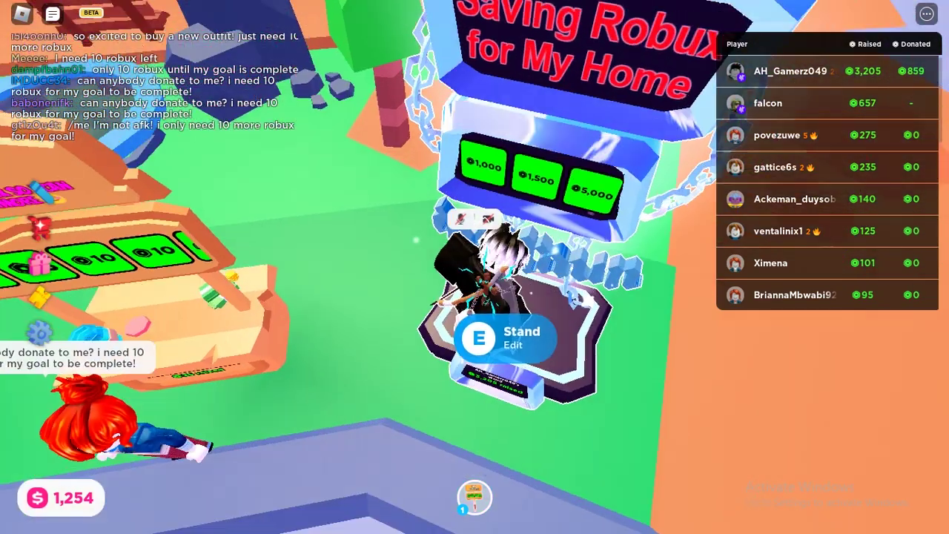
drag(518, 296, 386, 216)
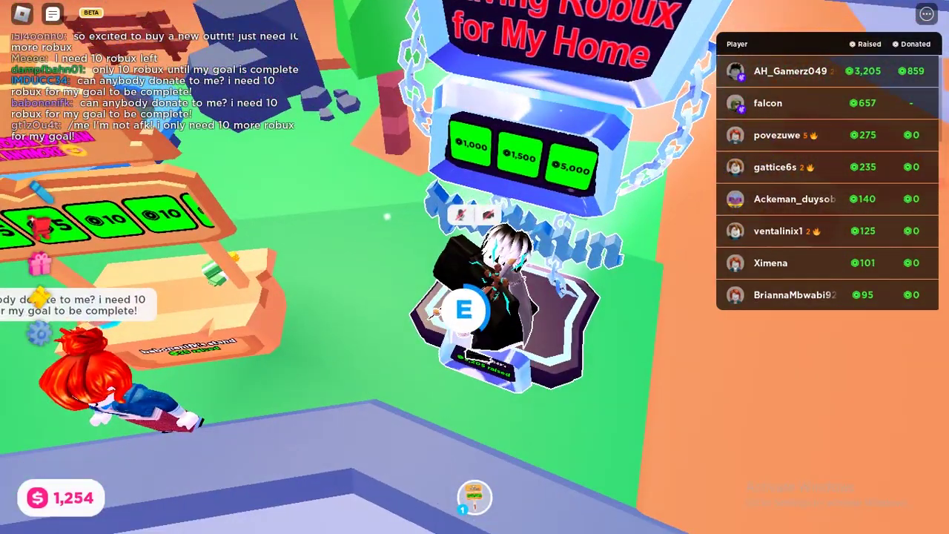
key(e)
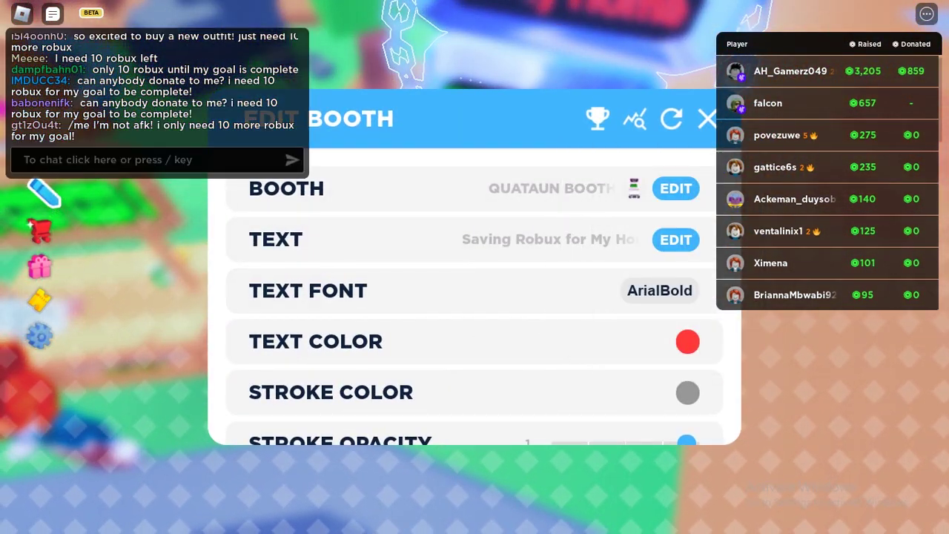
Close Edit Booth, orbit the booth, walk away and back as buttons refresh to 10, 15, 20.
key(e)
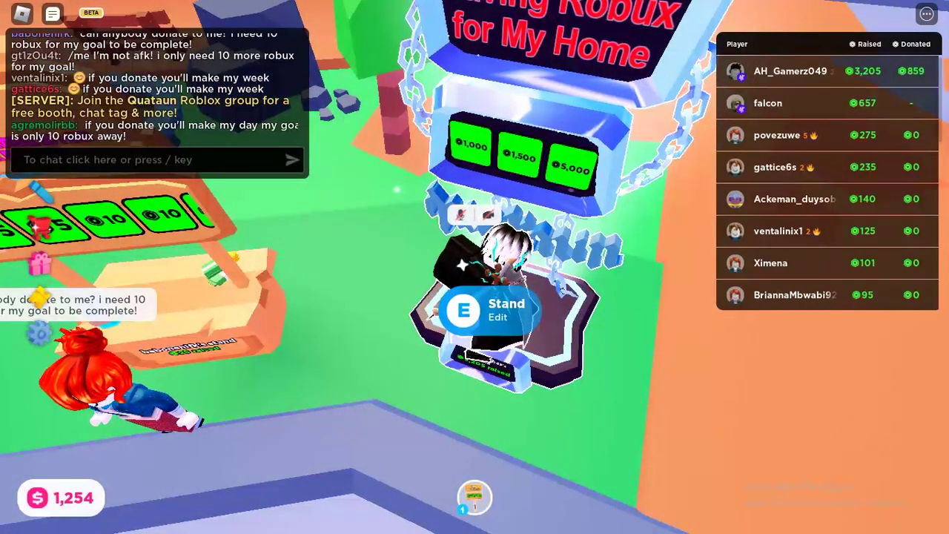
drag(519, 334, 519, 281)
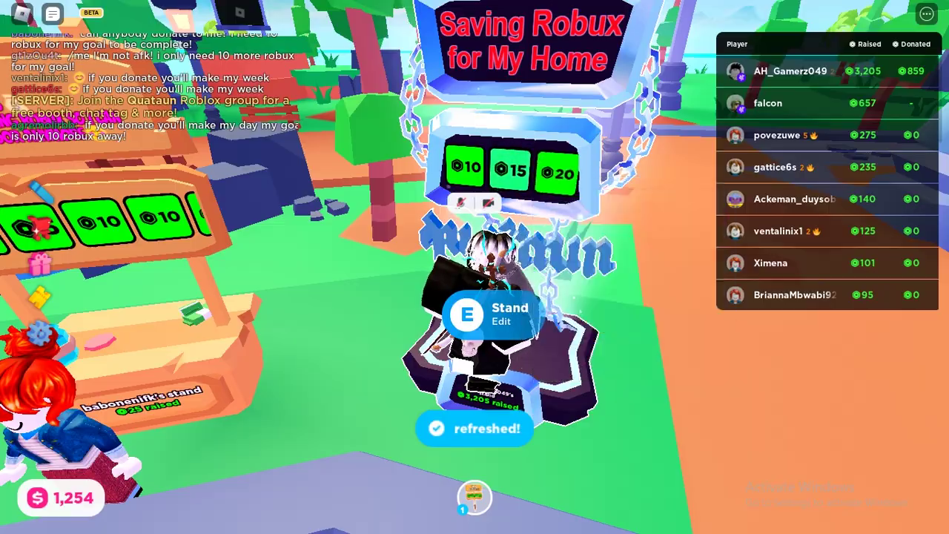
mouse_move(519, 282)
mouse_down()
mouse_move(504, 333)
mouse_move(474, 341)
mouse_move(489, 337)
mouse_move(482, 326)
mouse_up()
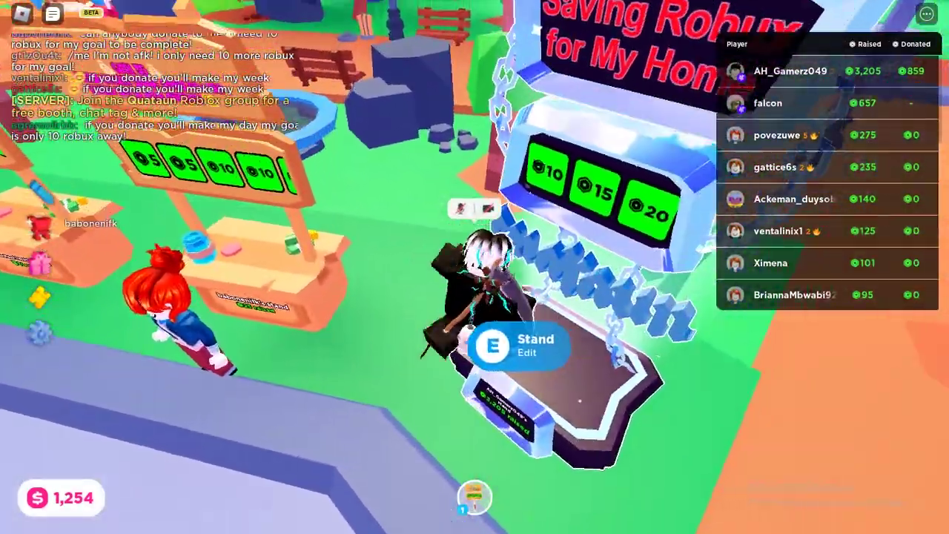
key(s)
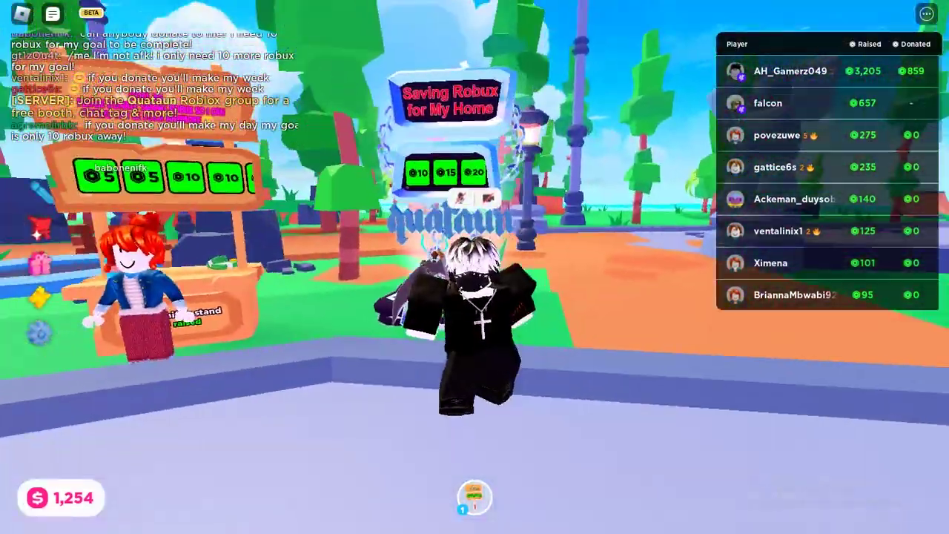
key(Left)
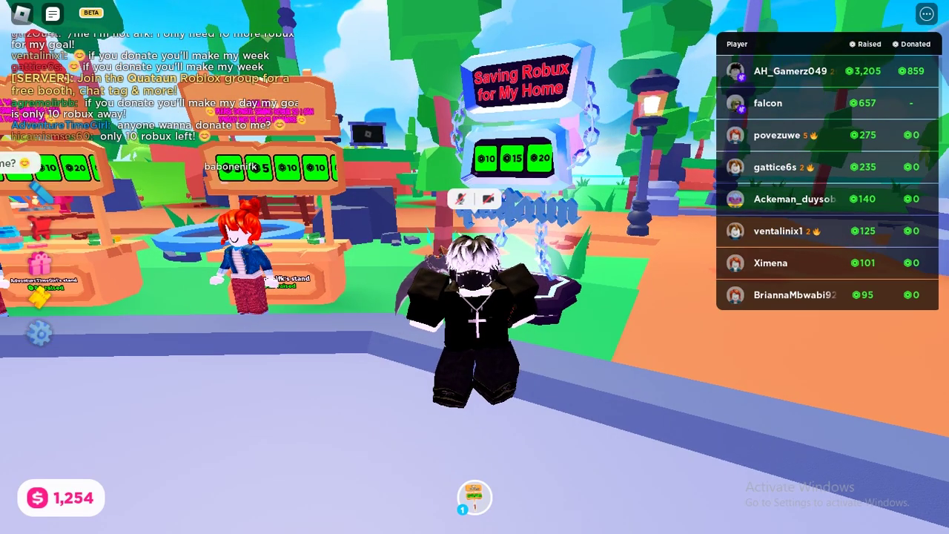
key(w)
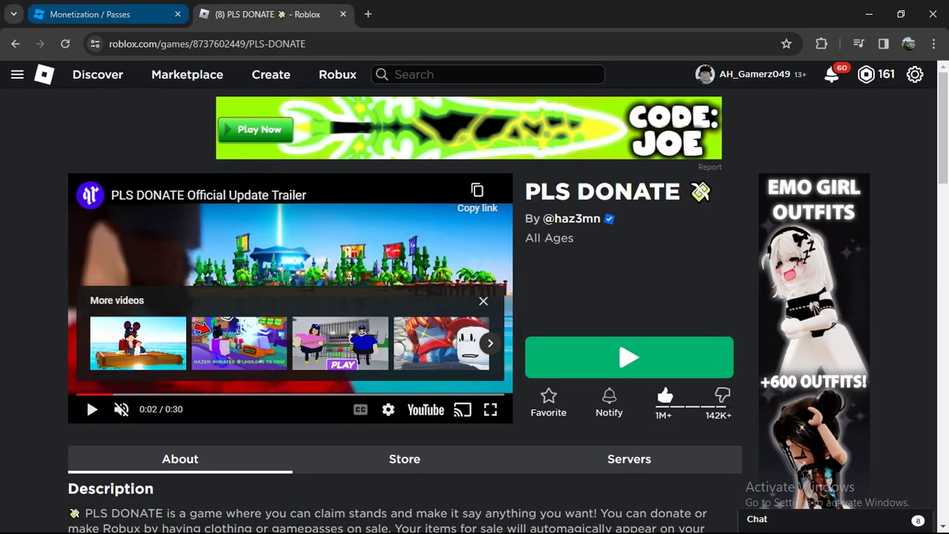
key(ctrl+shift+Tab)
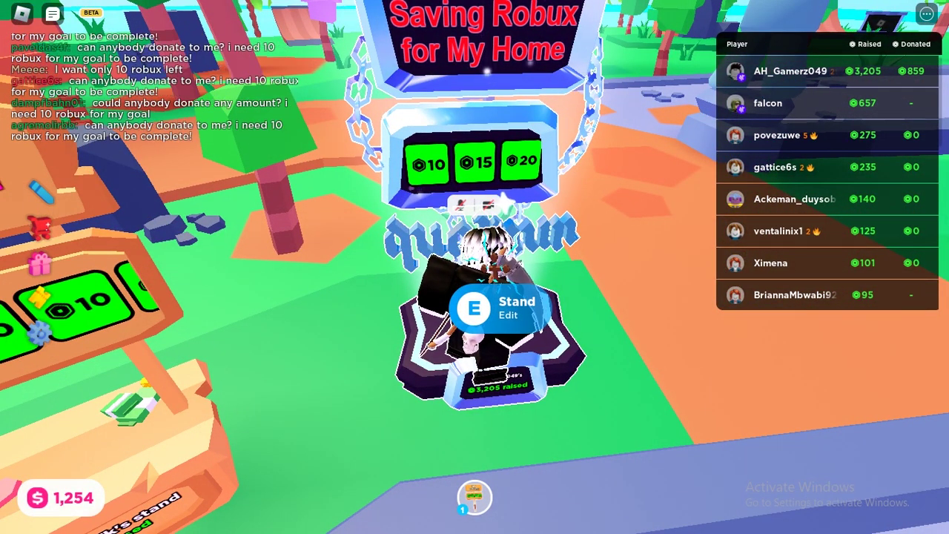
key(a)
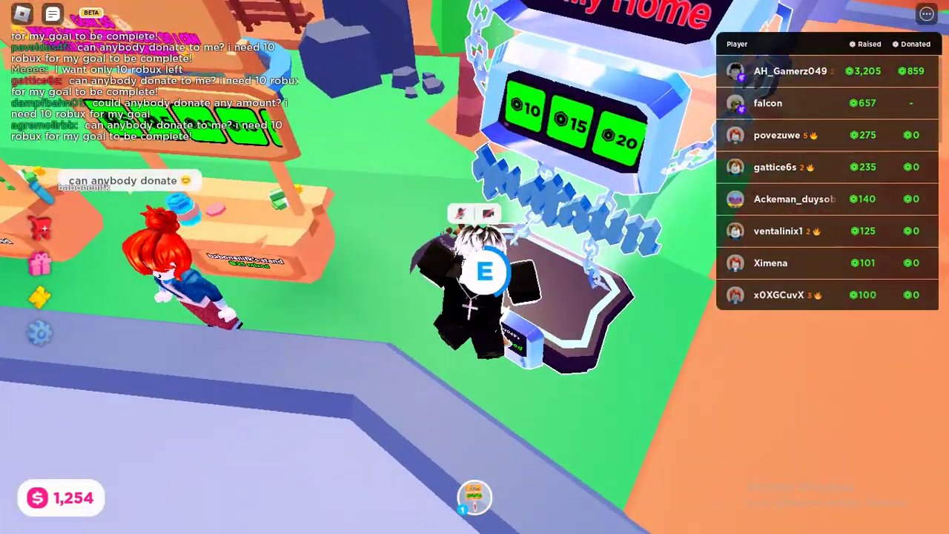
key(e)
click(670, 118)
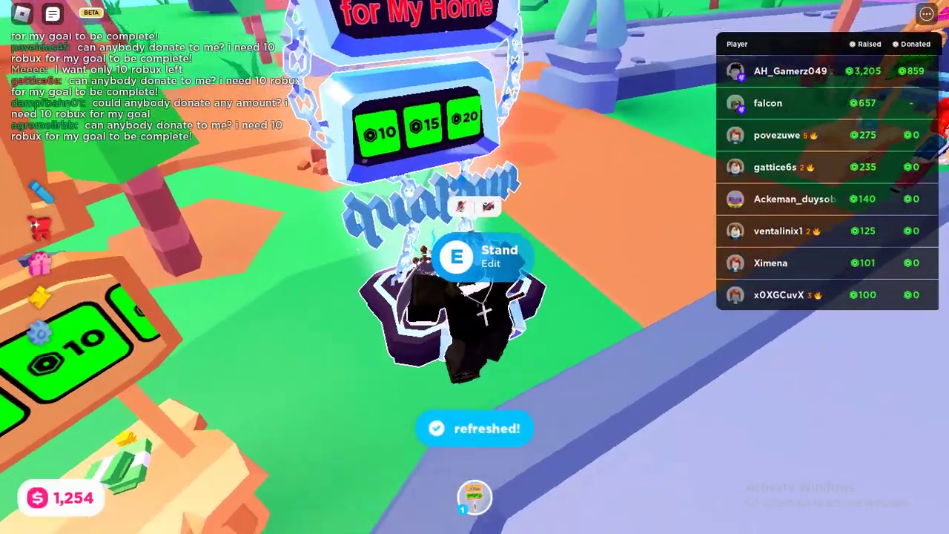
key(d)
key(a)
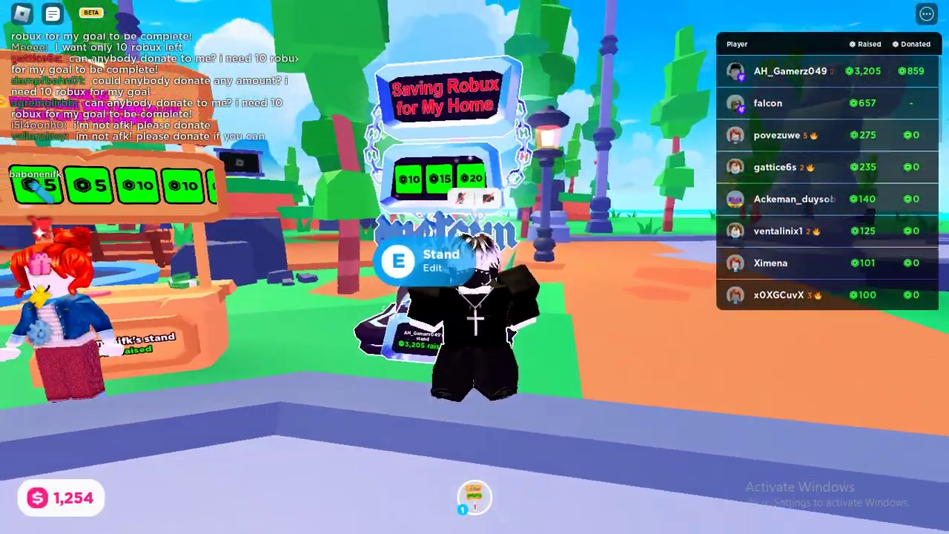
key(d)
key(s)
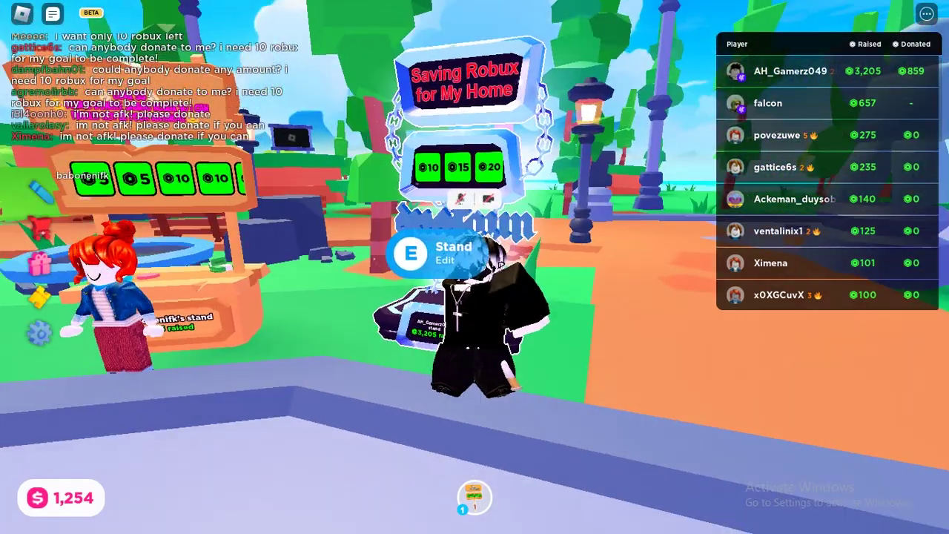